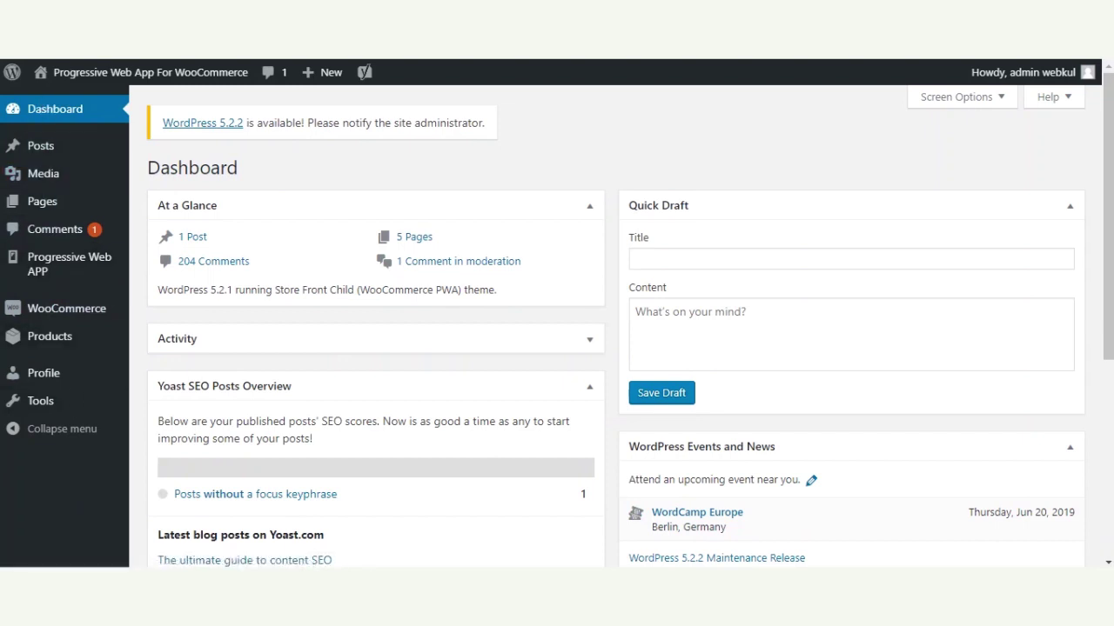
Step: Open the settings page of the Progressive Web APP plugin
{"action": "mouse_move", "coordinate": [45, 269]}
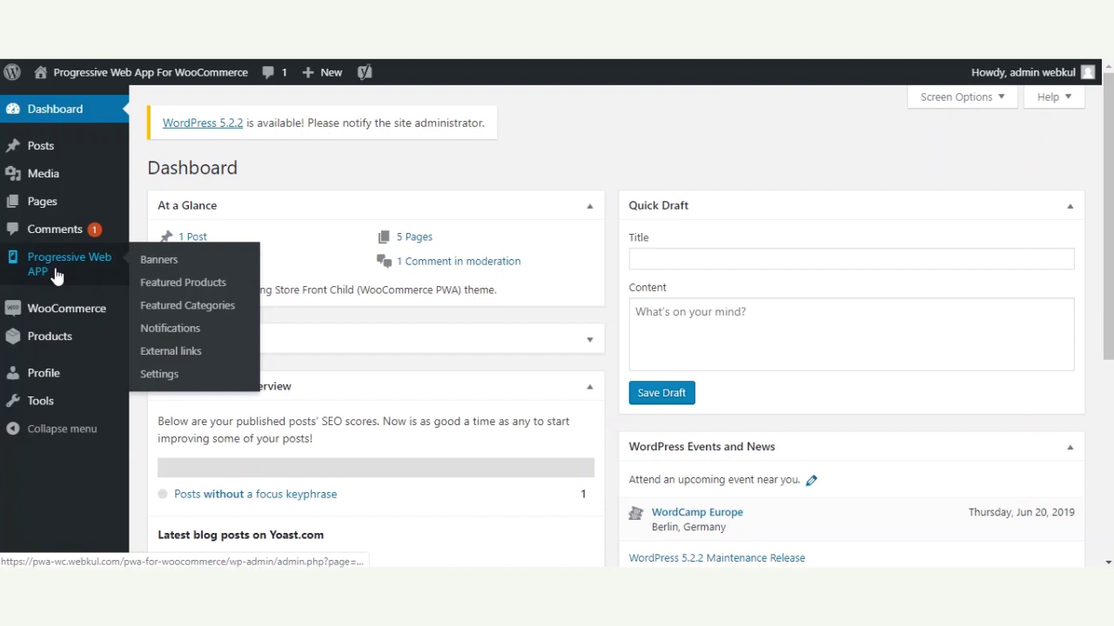
{"action": "left_click", "coordinate": [176, 375]}
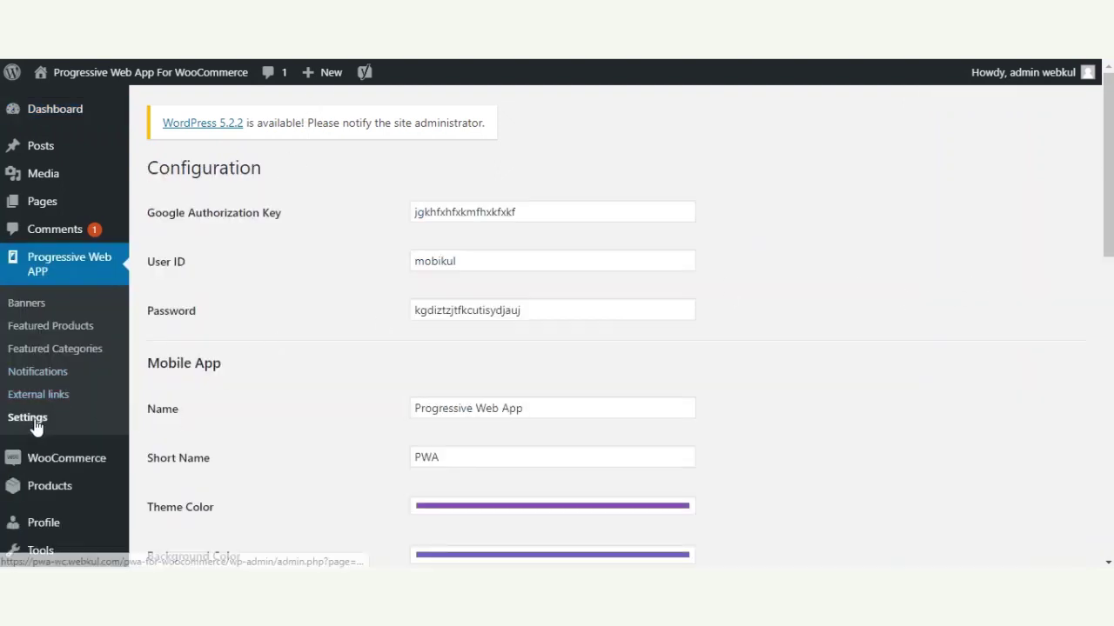
{"action": "left_click_drag", "start_coordinate": [1098, 224], "coordinate": [1102, 139]}
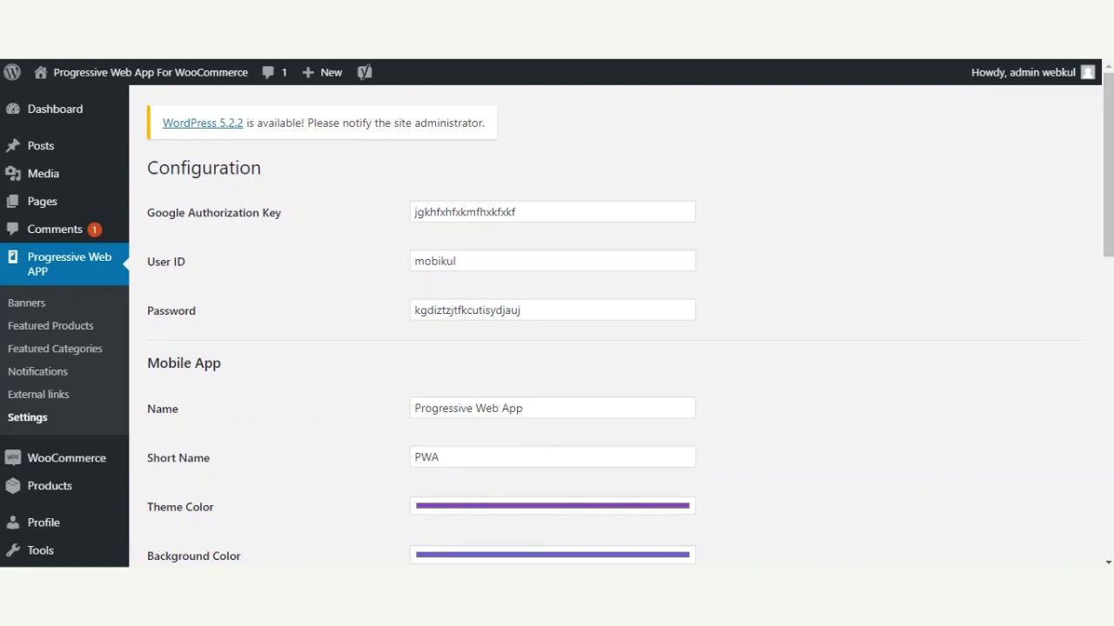
Step: Look over the Configuration, Mobile App and Media sections of the settings page
{"action": "left_click_drag", "start_coordinate": [146, 168], "coordinate": [286, 176]}
{"action": "left_click", "coordinate": [287, 178]}
{"action": "double_click", "coordinate": [207, 166]}
{"action": "scroll", "coordinate": [281, 290], "scroll_direction": "down", "scroll_amount": 1}
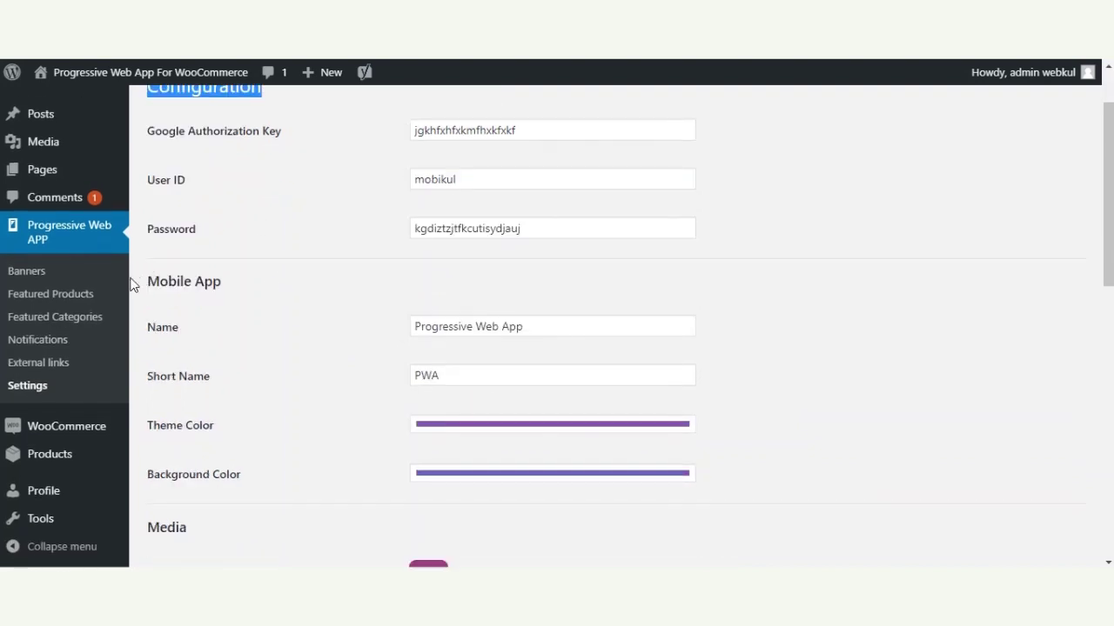
{"action": "left_click_drag", "start_coordinate": [146, 282], "coordinate": [217, 286]}
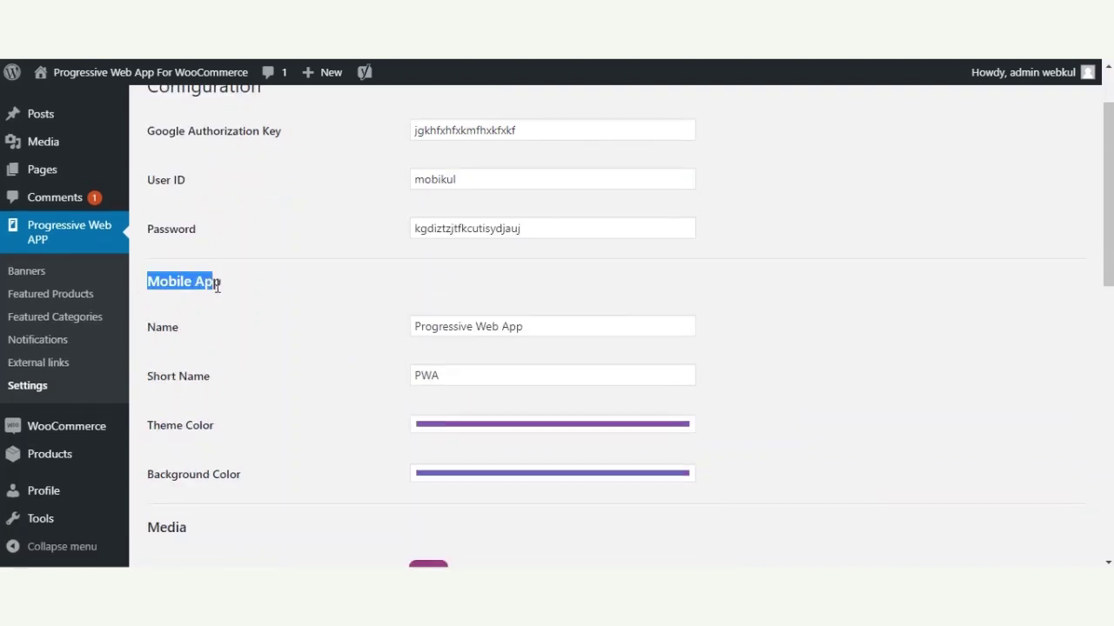
{"action": "scroll", "coordinate": [217, 285], "scroll_direction": "down", "scroll_amount": 1}
{"action": "left_click_drag", "start_coordinate": [146, 447], "coordinate": [195, 456]}
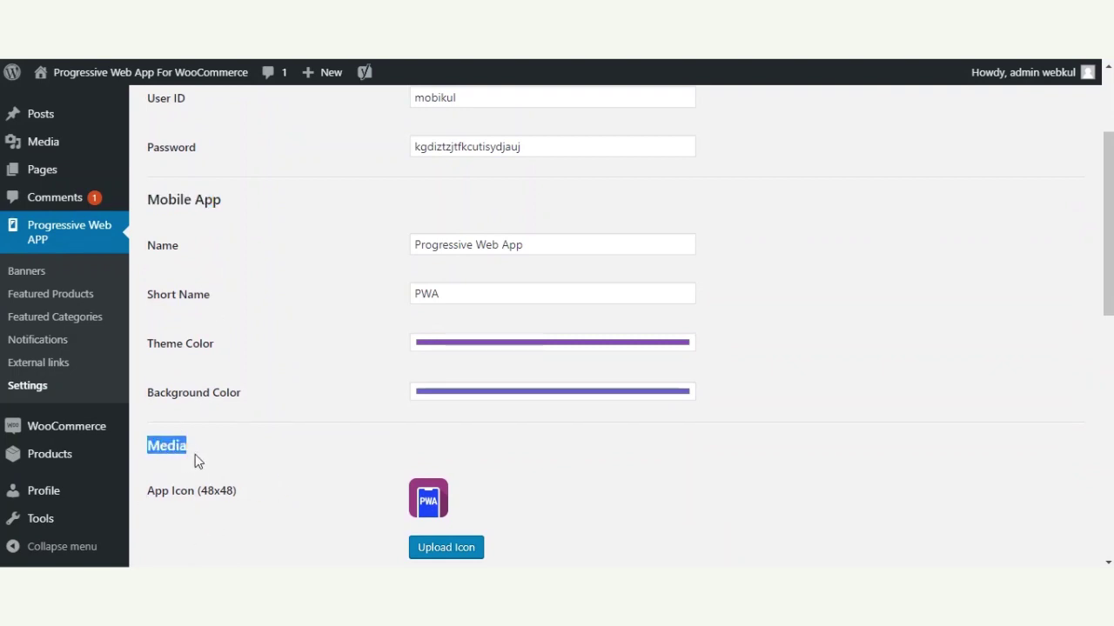
{"action": "scroll", "coordinate": [195, 454], "scroll_direction": "up", "scroll_amount": 2}
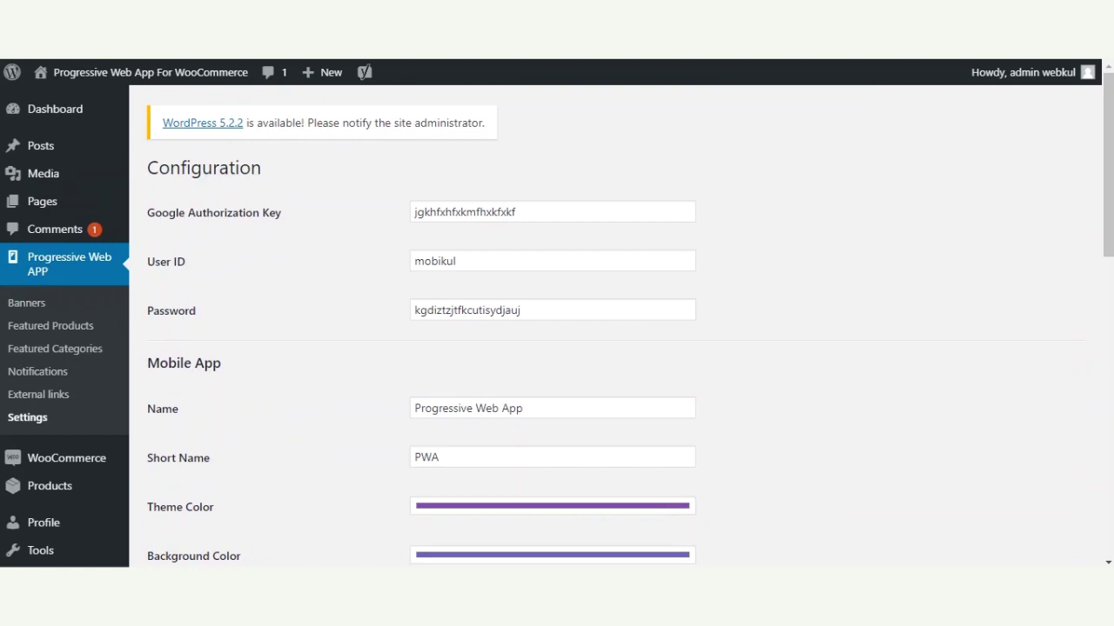
{"action": "left_click_drag", "start_coordinate": [157, 171], "coordinate": [268, 174]}
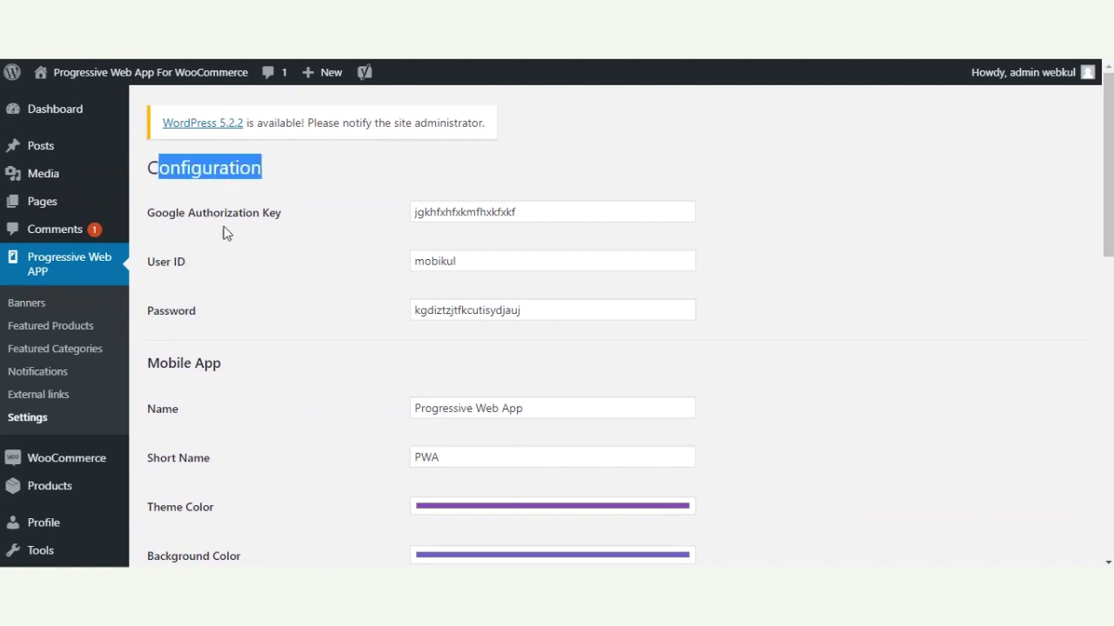
{"action": "left_click", "coordinate": [249, 265]}
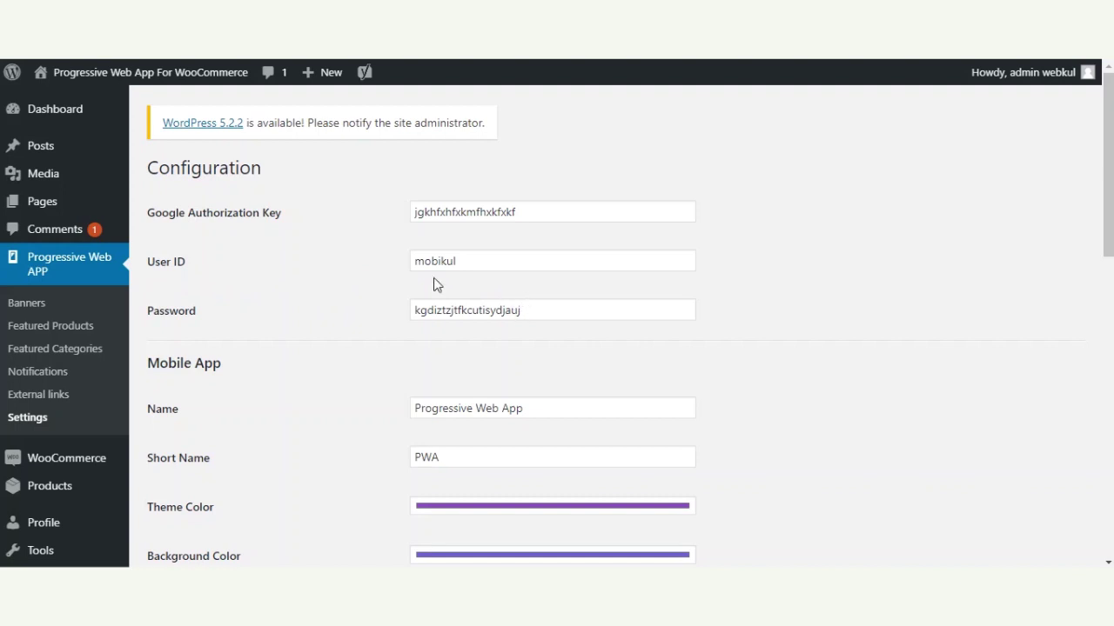
Step: Clear the User ID in the Configuration section and enter mobikul again
{"action": "left_click_drag", "start_coordinate": [478, 263], "coordinate": [379, 267]}
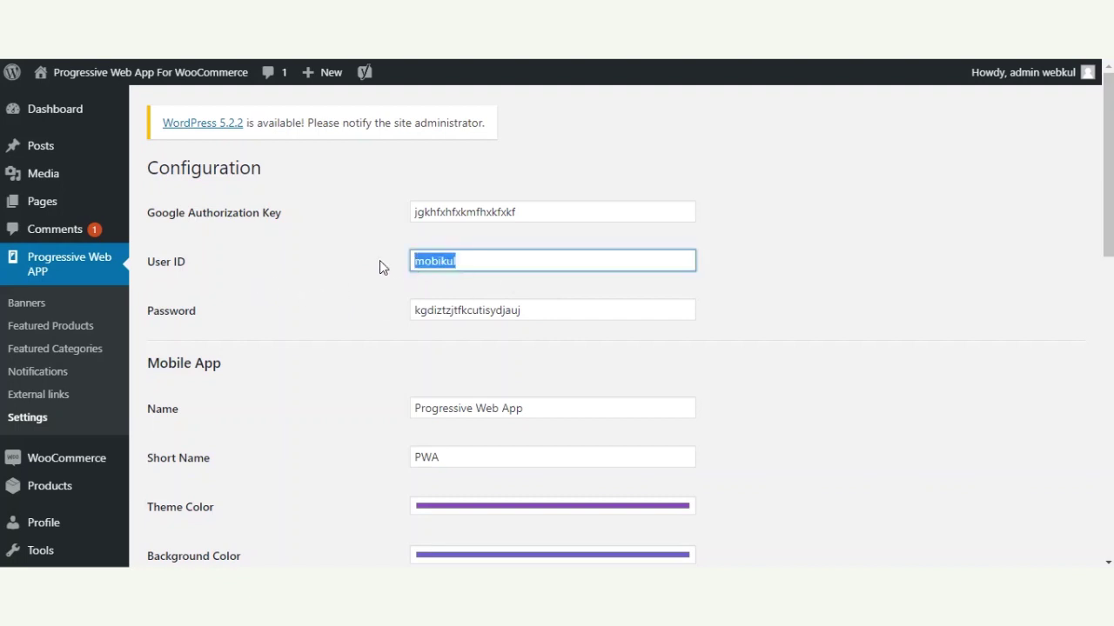
{"action": "type", "text": "ra"}
{"action": "key", "text": "BackSpace"}
{"action": "key", "text": "BackSpace"}
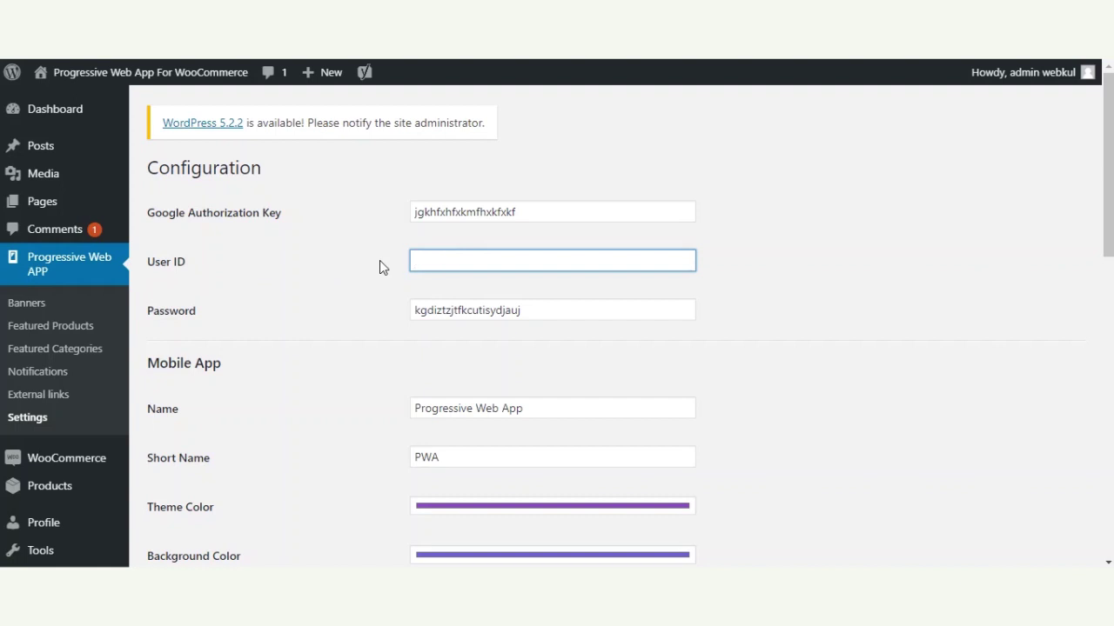
{"action": "type", "text": "mobikul"}
{"action": "left_click", "coordinate": [386, 276]}
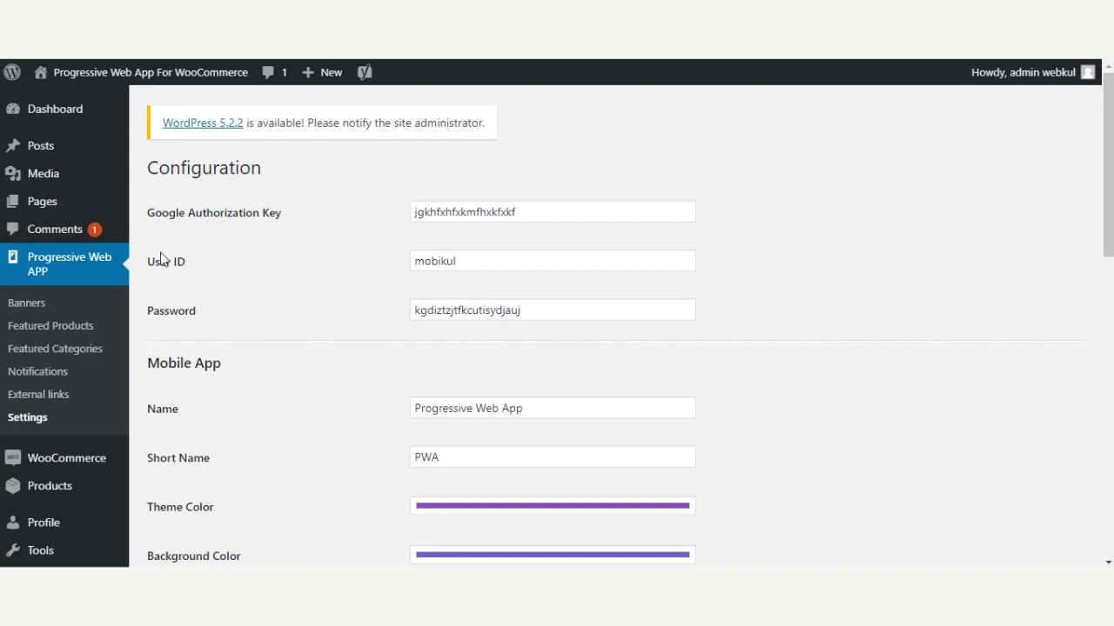
Step: Check the Password, User ID and Google Authorization Key fields in the Configuration section
{"action": "left_click_drag", "start_coordinate": [539, 312], "coordinate": [415, 311]}
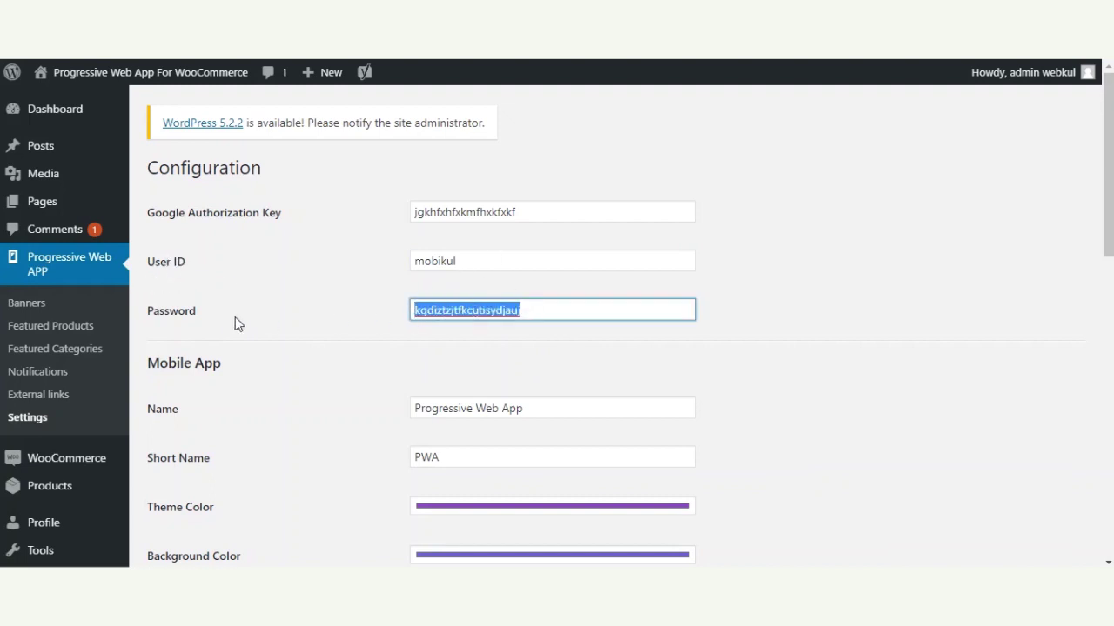
{"action": "left_click", "coordinate": [497, 263]}
{"action": "key", "text": "Tab"}
{"action": "left_click", "coordinate": [526, 212]}
{"action": "left_click", "coordinate": [388, 219]}
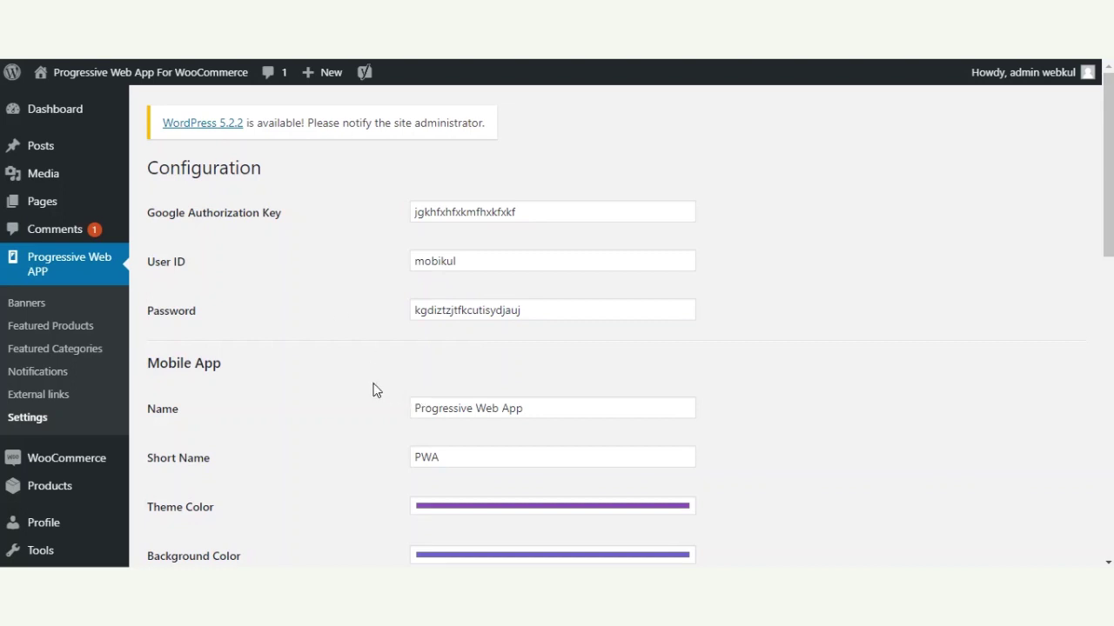
Step: Examine the Mobile App name and the Theme Color and Background Color pickers, leaving each picker without choosing a colour
{"action": "scroll", "coordinate": [216, 382], "scroll_direction": "down", "scroll_amount": 1}
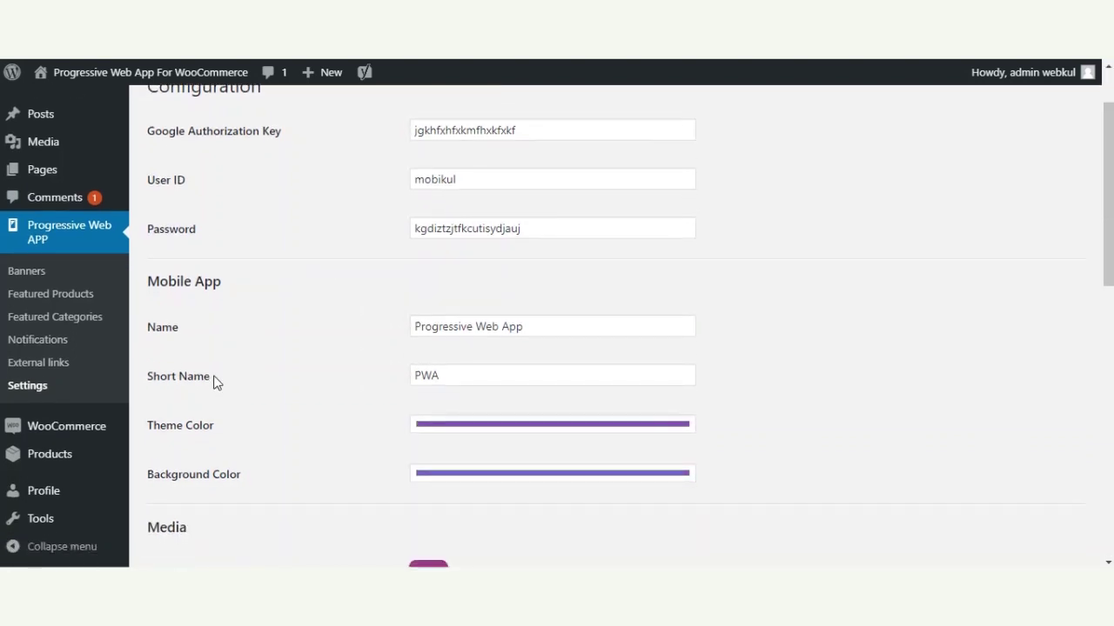
{"action": "scroll", "coordinate": [214, 380], "scroll_direction": "down", "scroll_amount": 1}
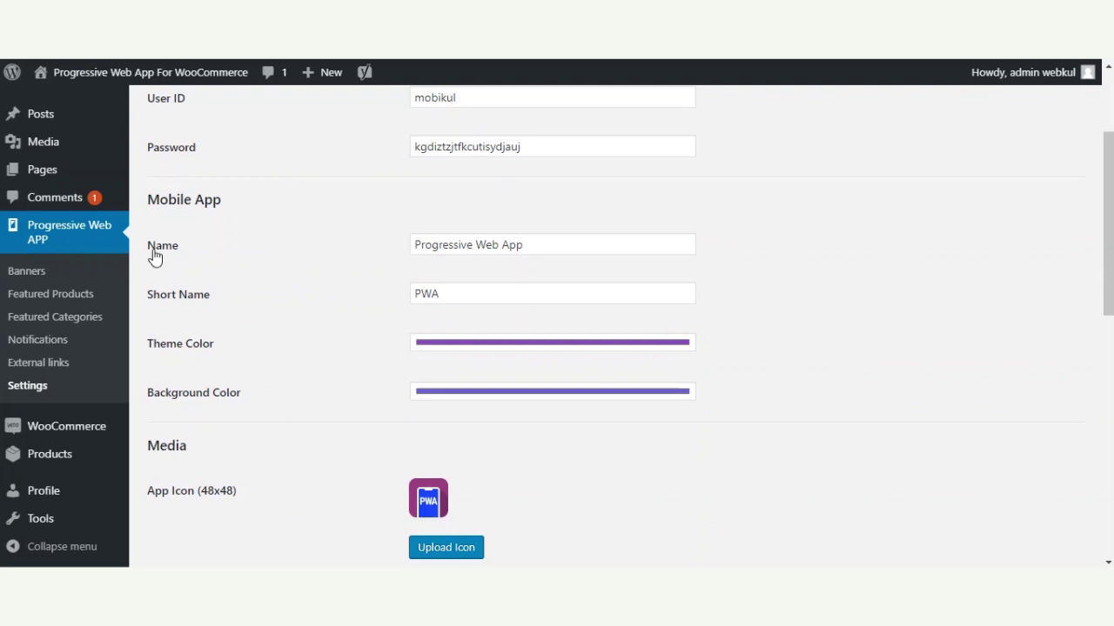
{"action": "left_click_drag", "start_coordinate": [532, 242], "coordinate": [391, 247]}
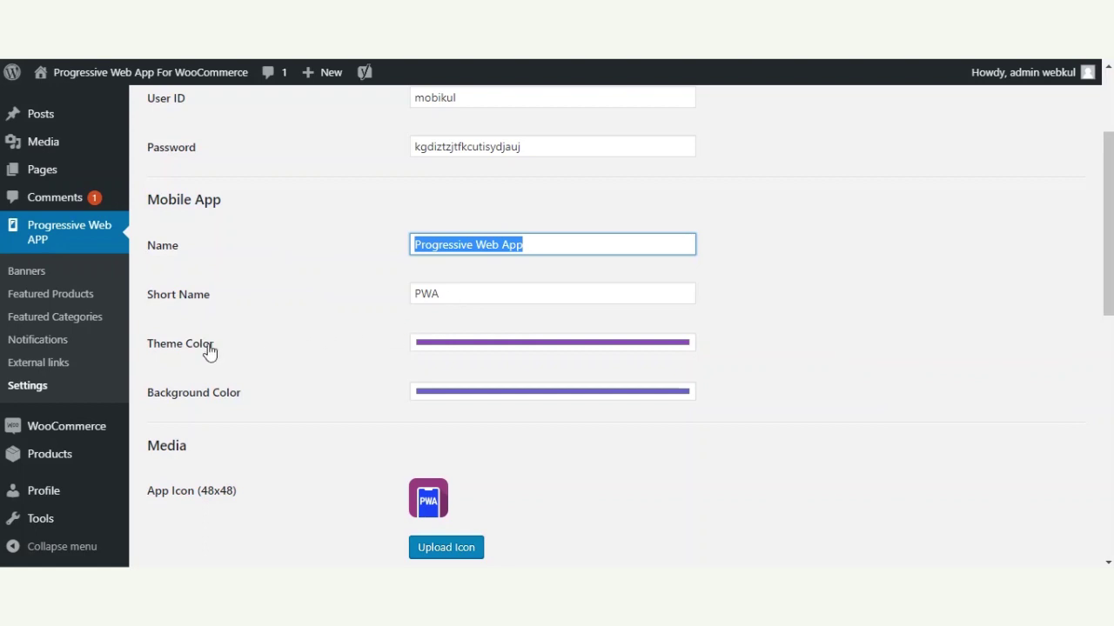
{"action": "left_click", "coordinate": [450, 345]}
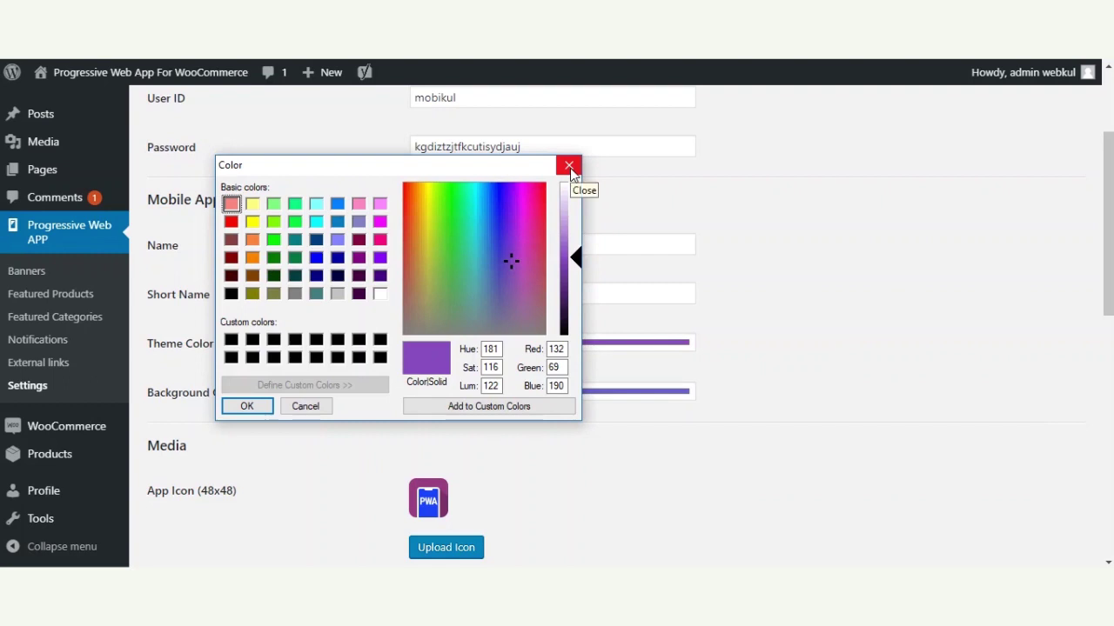
{"action": "left_click", "coordinate": [569, 166]}
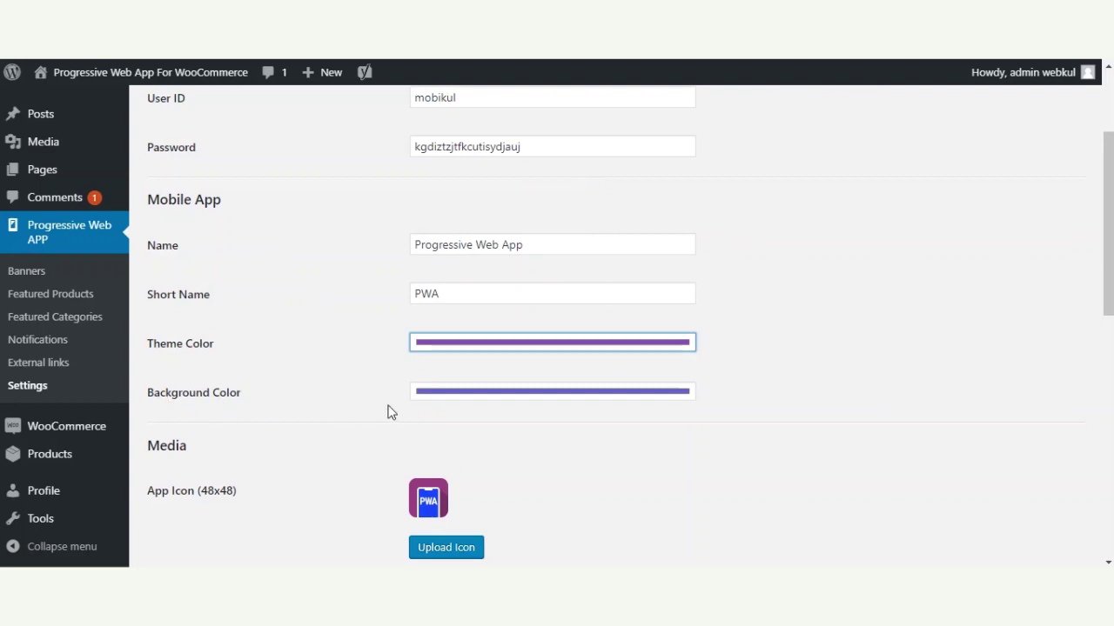
{"action": "left_click", "coordinate": [510, 393]}
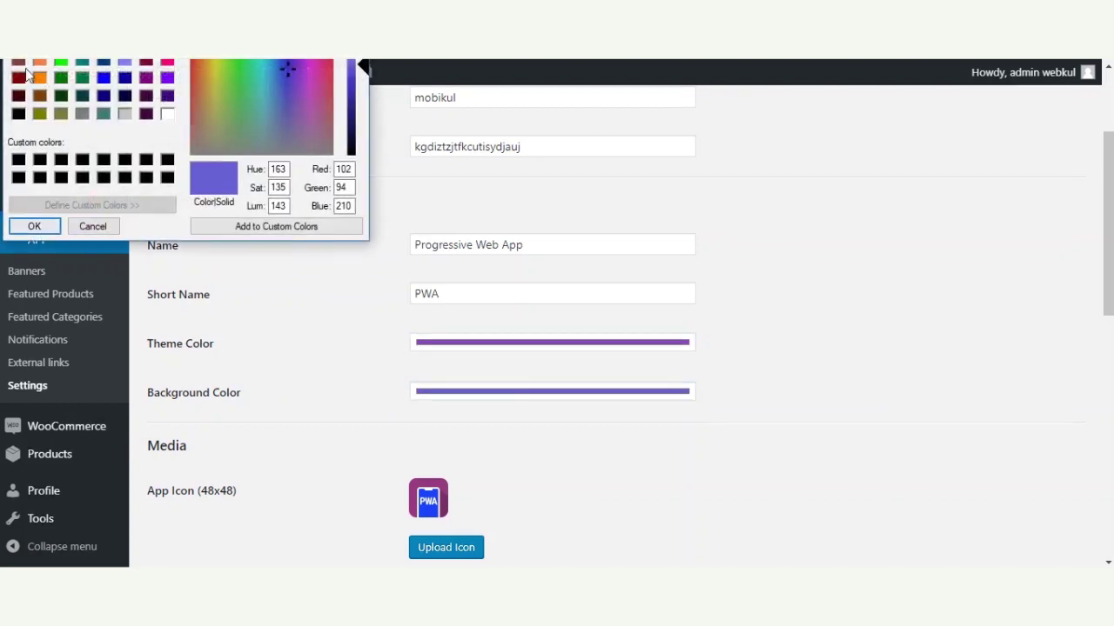
{"action": "left_click_drag", "start_coordinate": [214, 58], "coordinate": [621, 174]}
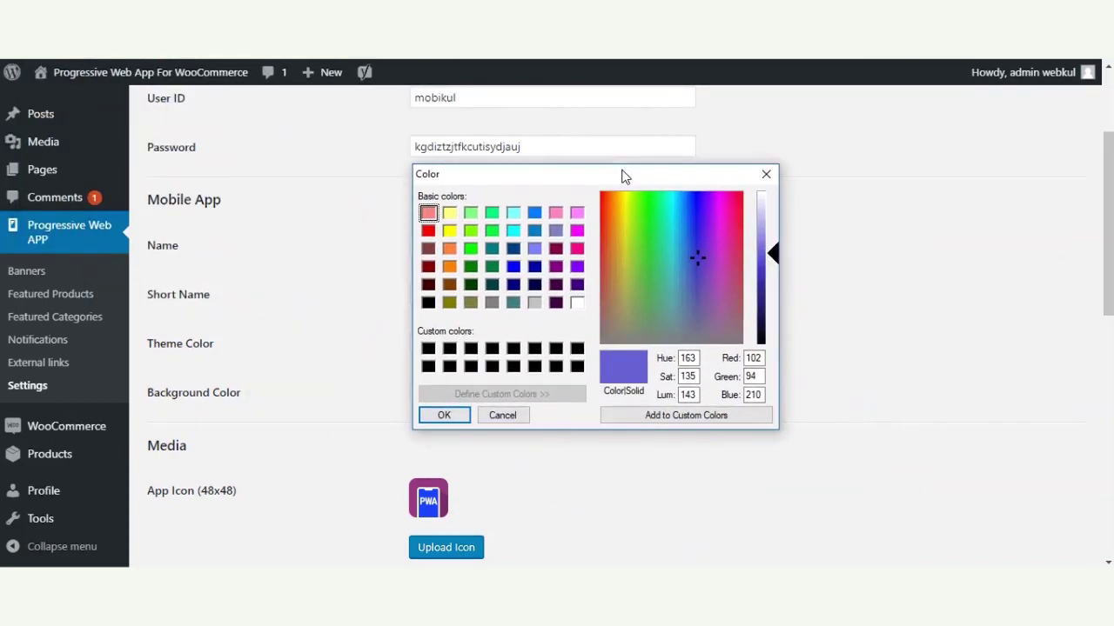
{"action": "left_click", "coordinate": [765, 177]}
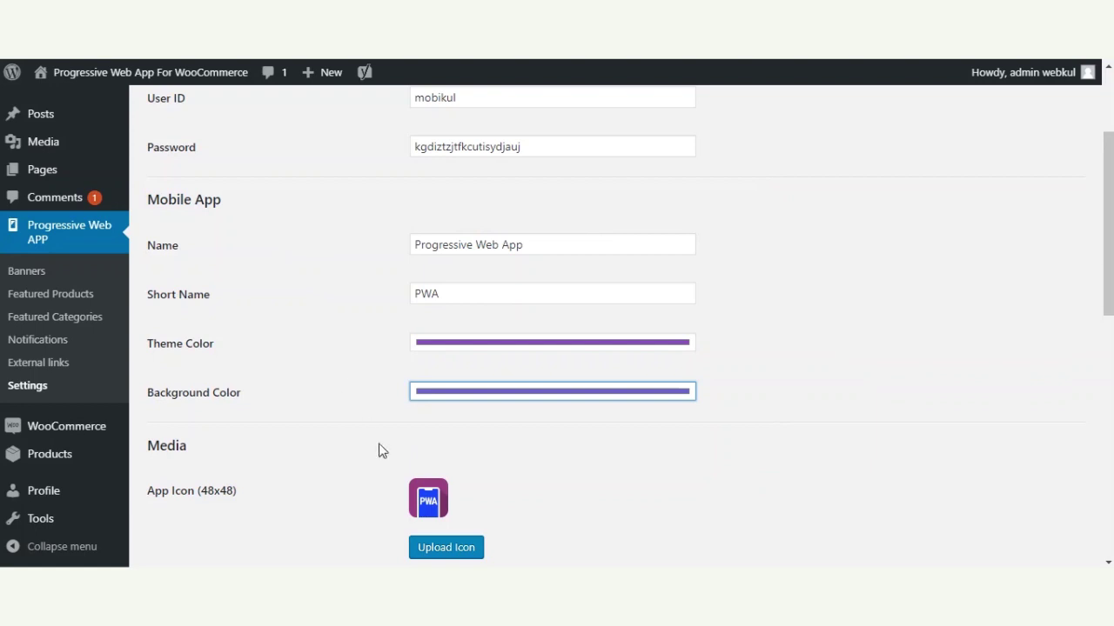
Step: Examine the Media section's app icon upload options, from 48x48 to 196x196
{"action": "scroll", "coordinate": [306, 445], "scroll_direction": "down", "scroll_amount": 1}
{"action": "scroll", "coordinate": [306, 444], "scroll_direction": "down", "scroll_amount": 1}
{"action": "left_click_drag", "start_coordinate": [150, 282], "coordinate": [180, 283]}
{"action": "left_click_drag", "start_coordinate": [1107, 294], "coordinate": [1104, 323]}
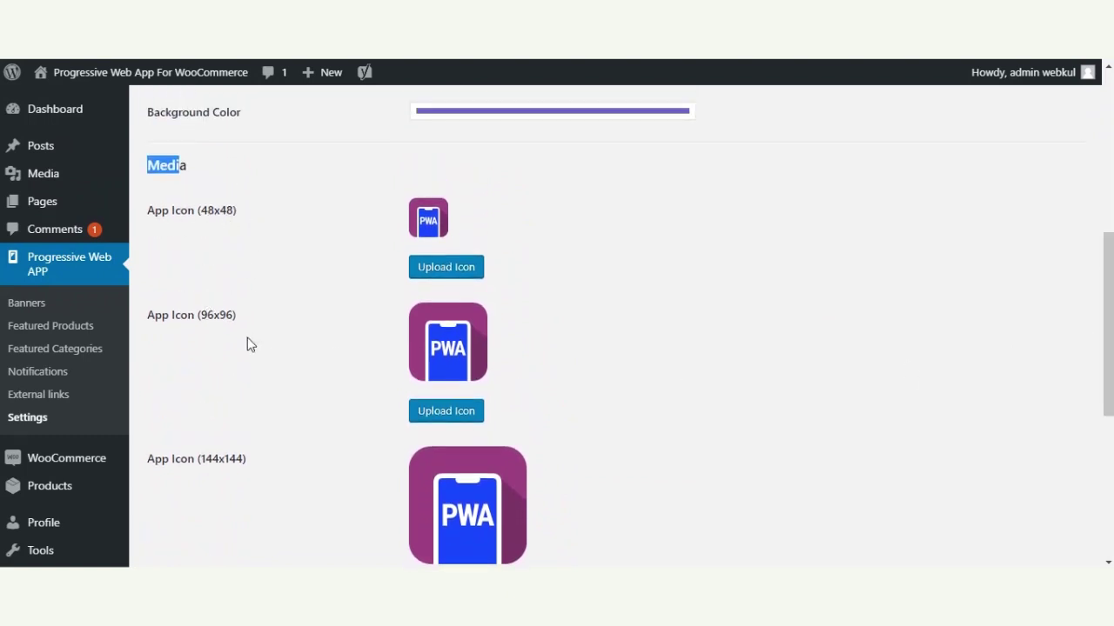
{"action": "scroll", "coordinate": [231, 335], "scroll_direction": "down", "scroll_amount": 2}
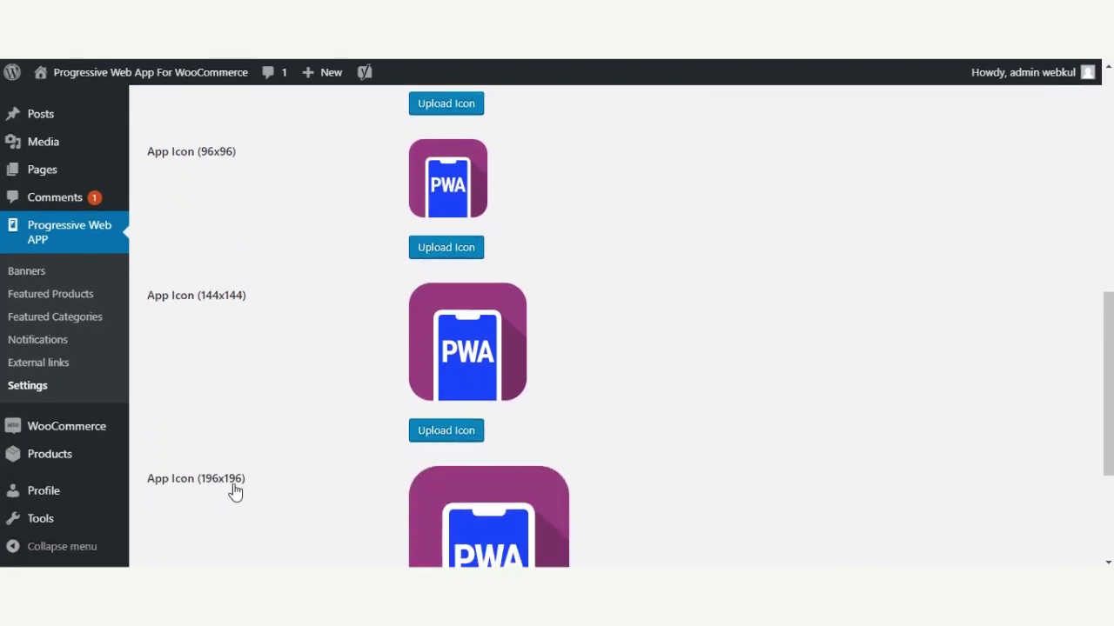
{"action": "scroll", "coordinate": [211, 511], "scroll_direction": "up", "scroll_amount": 2}
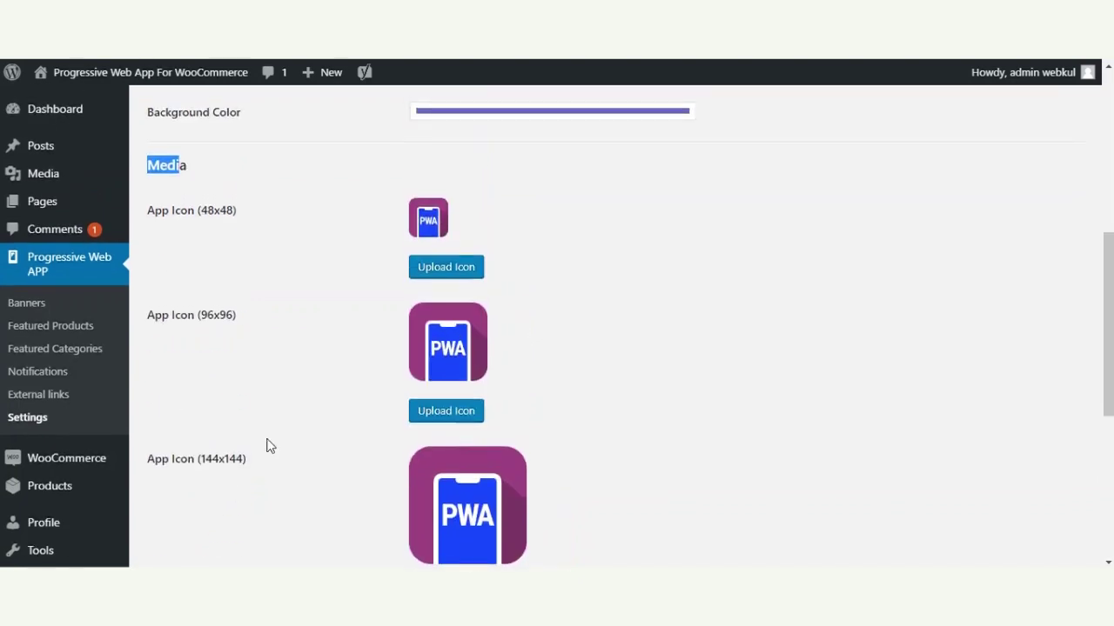
{"action": "left_click", "coordinate": [193, 189]}
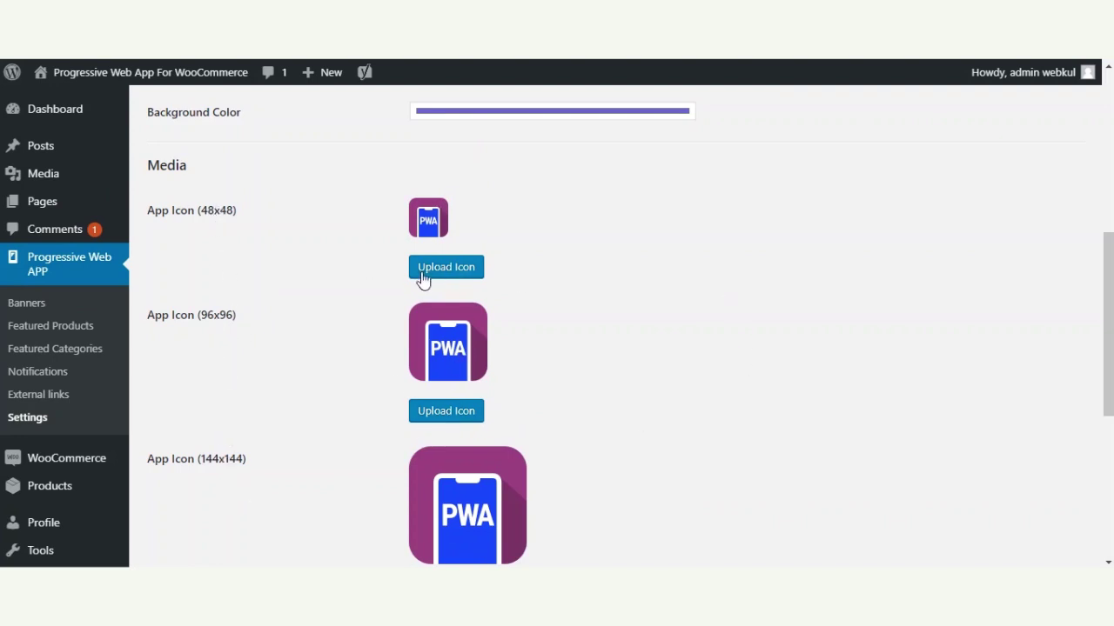
{"action": "left_click_drag", "start_coordinate": [1102, 269], "coordinate": [1102, 409]}
Step: Review the whole settings page once more, from the Configuration fields down to the option for saving changes
{"action": "scroll", "coordinate": [728, 536], "scroll_direction": "up", "scroll_amount": 7}
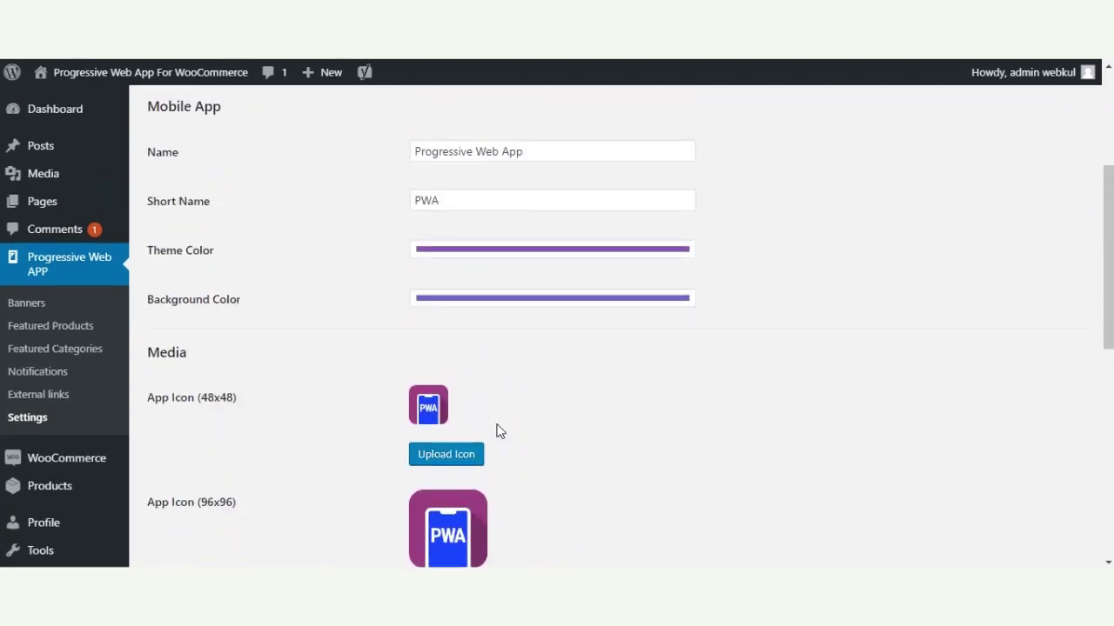
{"action": "scroll", "coordinate": [497, 430], "scroll_direction": "up", "scroll_amount": 3}
{"action": "scroll", "coordinate": [316, 306], "scroll_direction": "down", "scroll_amount": 1}
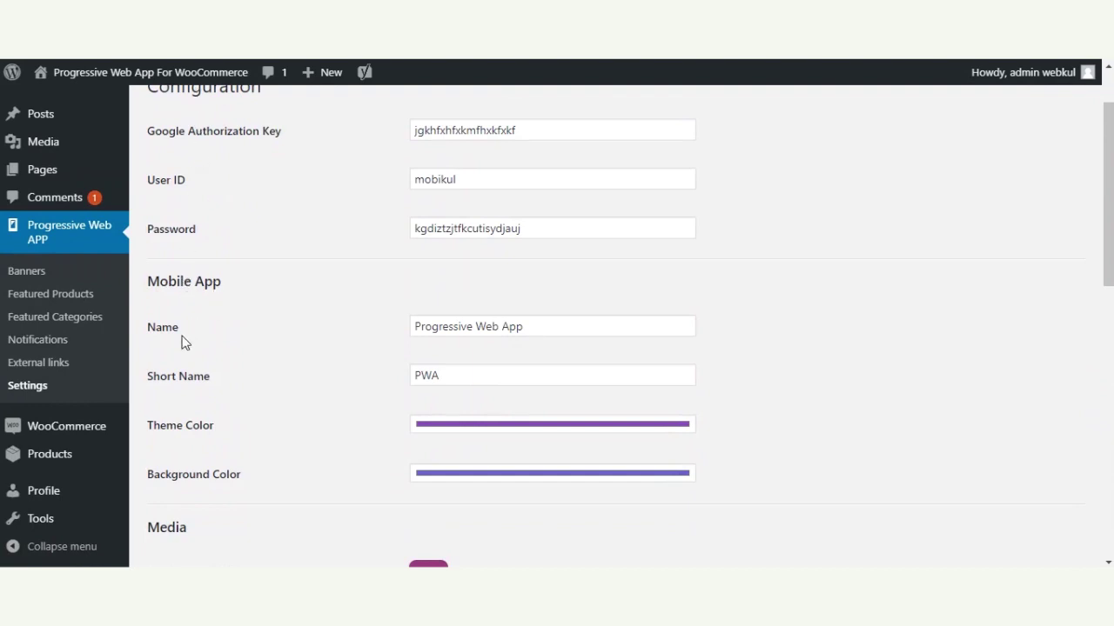
{"action": "scroll", "coordinate": [200, 409], "scroll_direction": "down", "scroll_amount": 4}
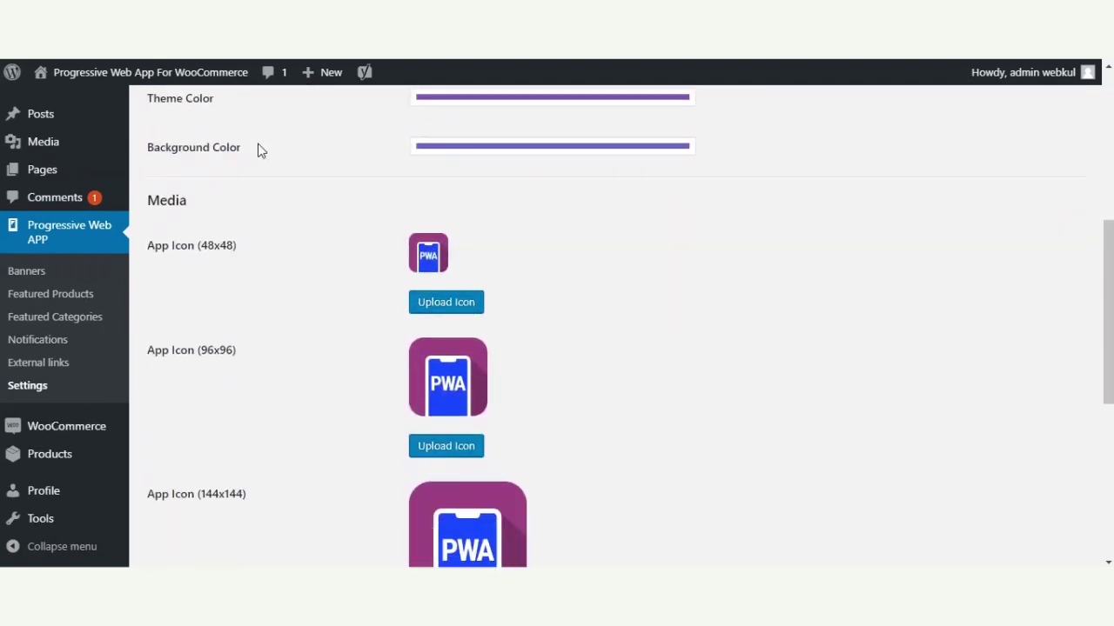
{"action": "scroll", "coordinate": [330, 317], "scroll_direction": "down", "scroll_amount": 2}
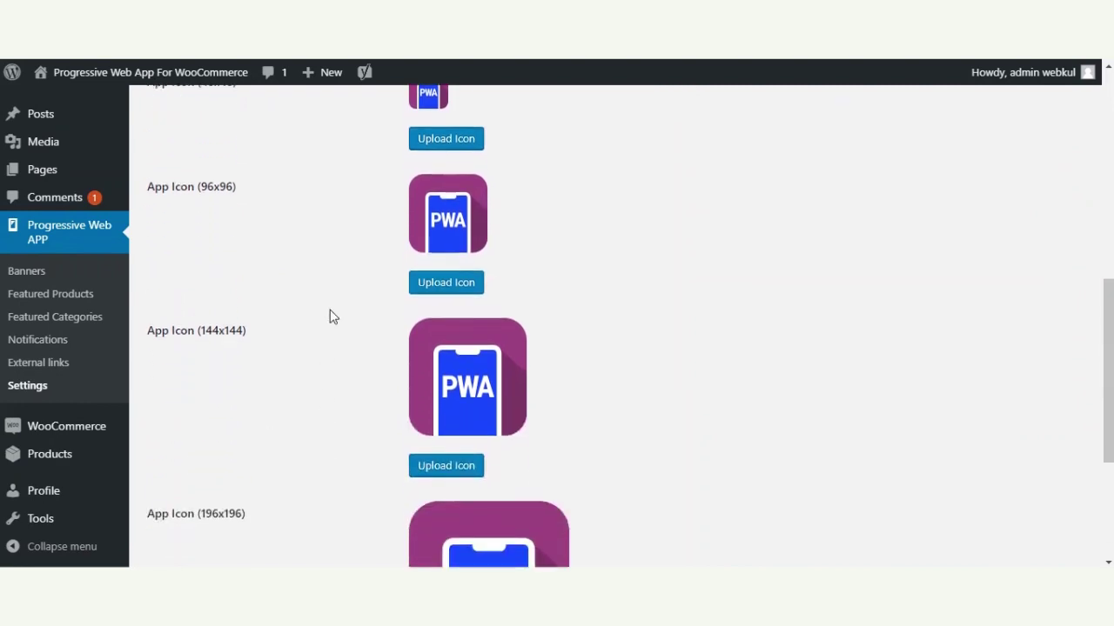
{"action": "scroll", "coordinate": [383, 504], "scroll_direction": "down", "scroll_amount": 3}
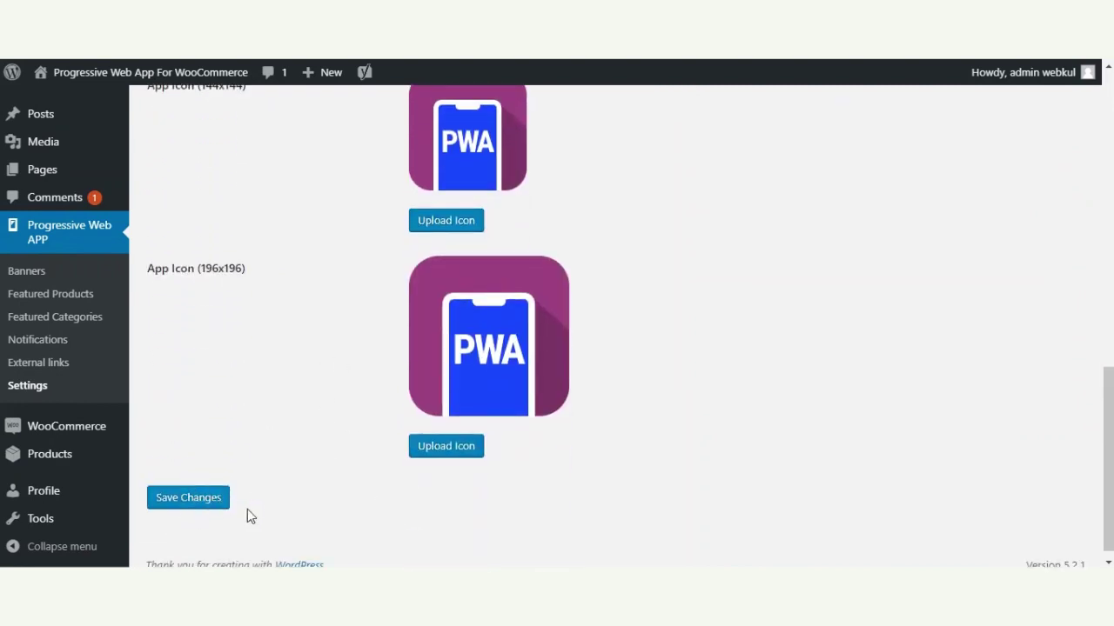
{"action": "left_click_drag", "start_coordinate": [1108, 457], "coordinate": [1108, 165]}
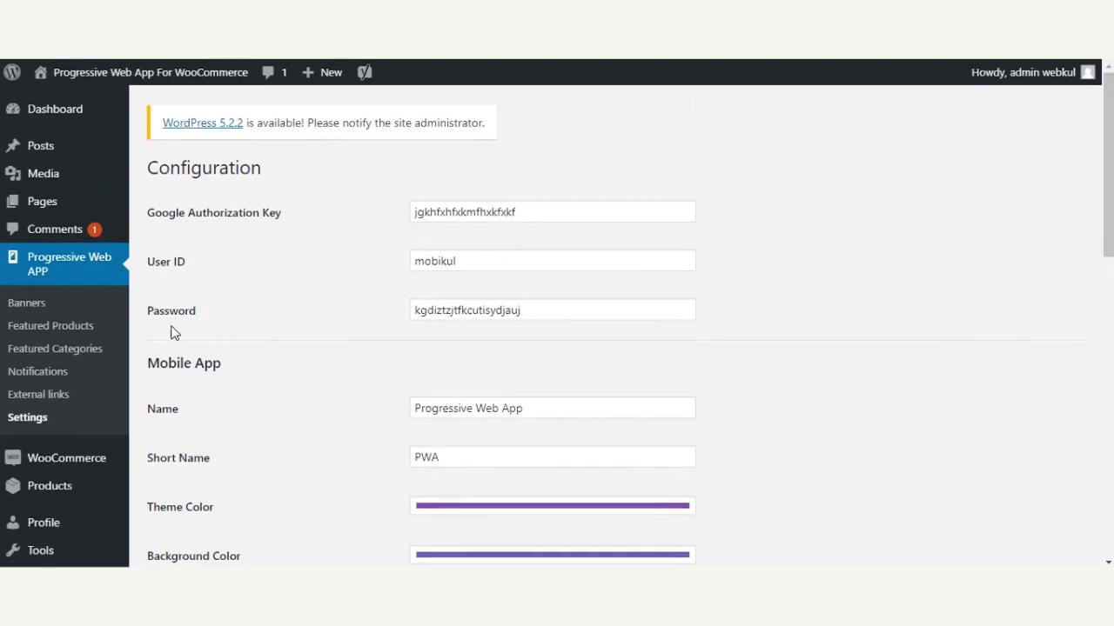
Step: Open the plugin's Banners page in a new browser tab and view the list of app banners
{"action": "right_click", "coordinate": [33, 309]}
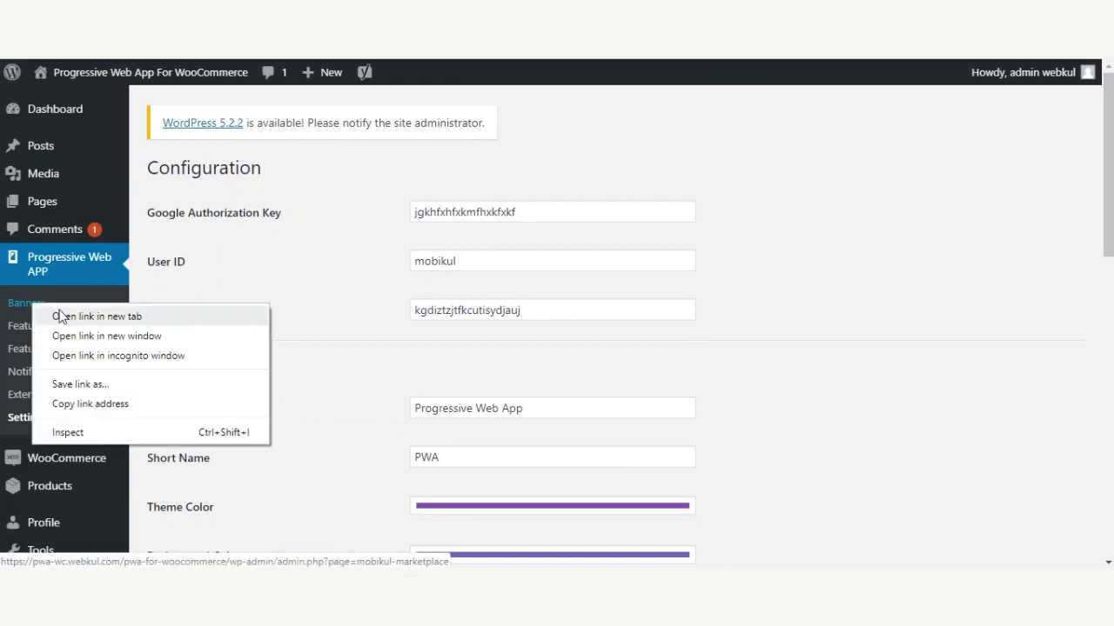
{"action": "left_click", "coordinate": [61, 316]}
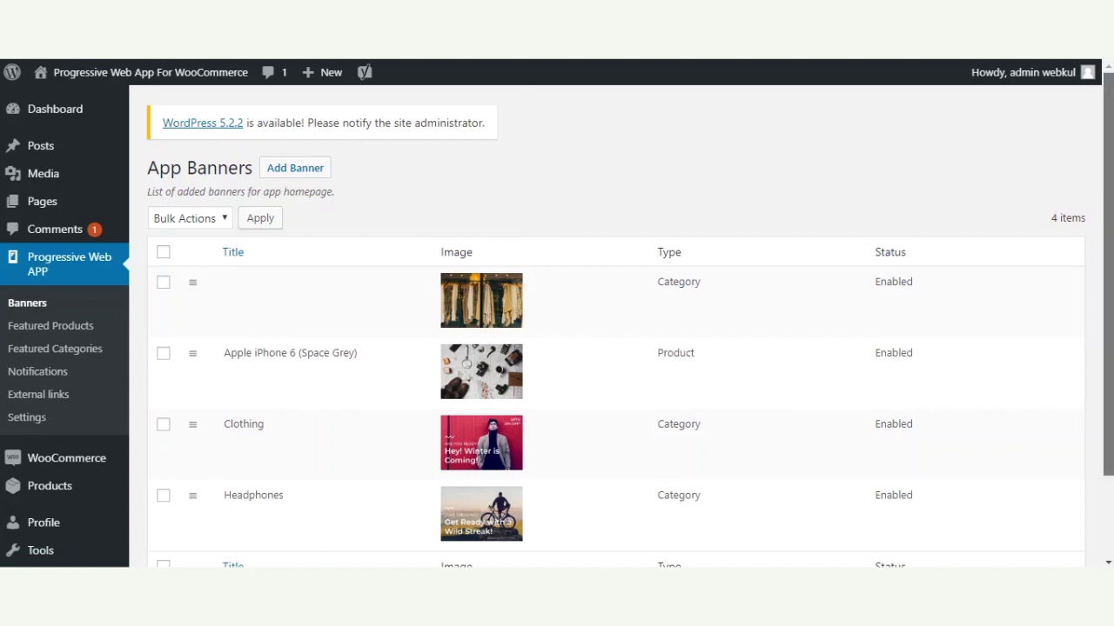
{"action": "scroll", "coordinate": [556, 322], "scroll_direction": "down", "scroll_amount": 2}
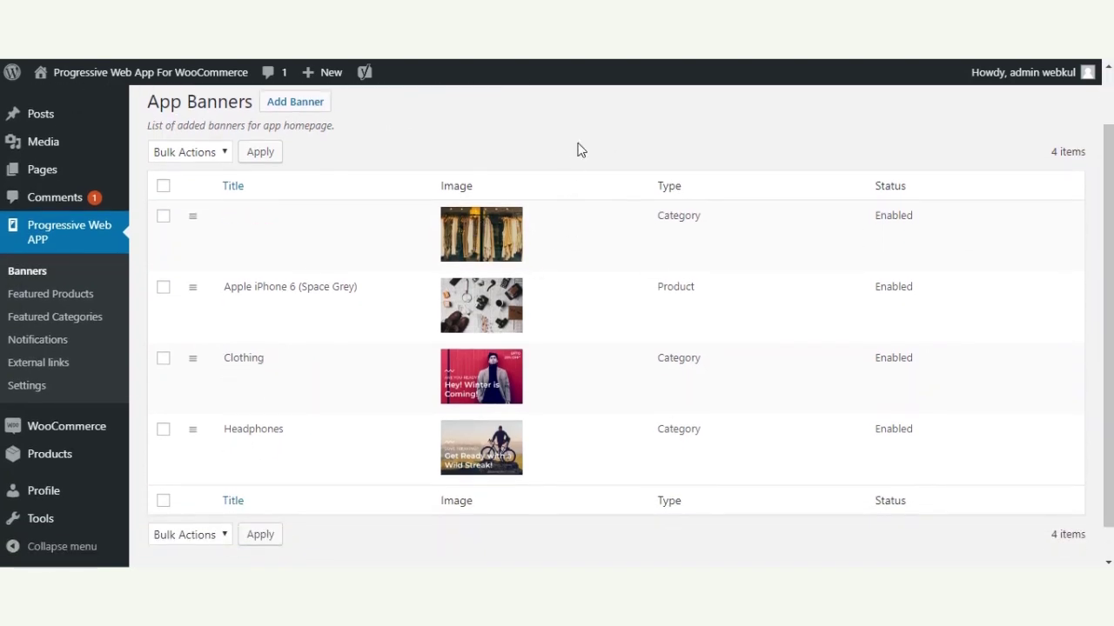
Step: View the bulk actions available for the app banners, leaving them without applying one
{"action": "scroll", "coordinate": [548, 183], "scroll_direction": "up", "scroll_amount": 1}
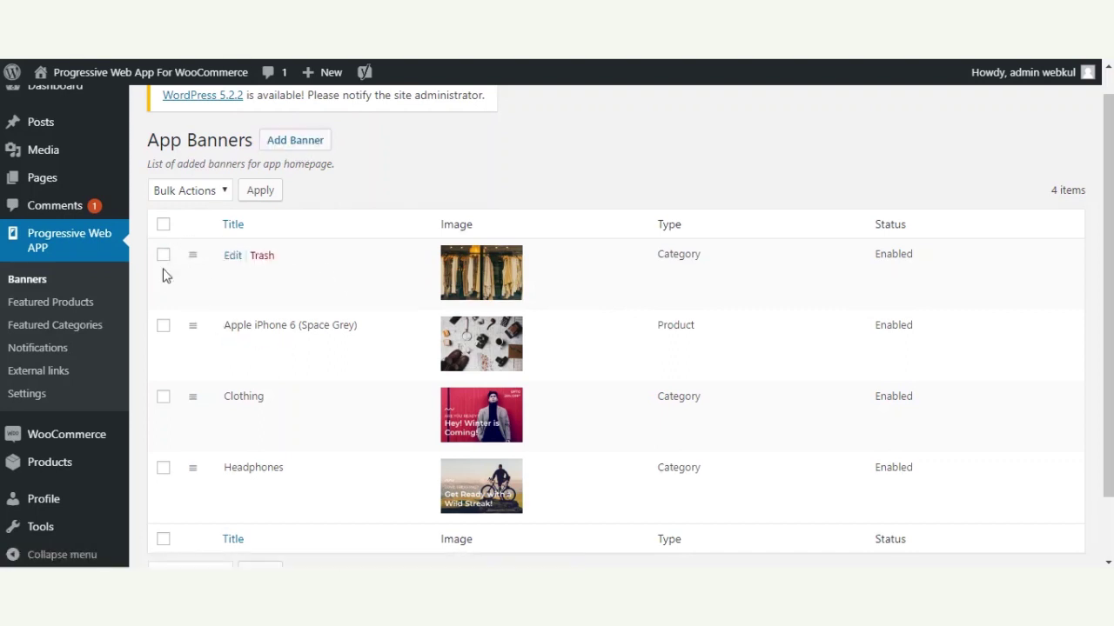
{"action": "left_click", "coordinate": [216, 191]}
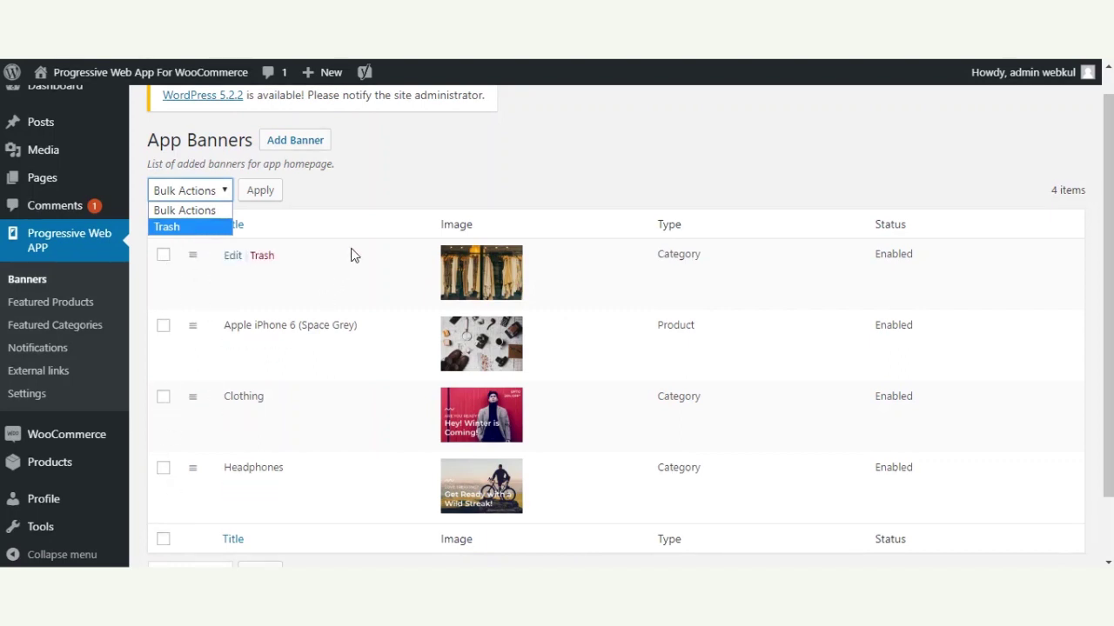
{"action": "left_click", "coordinate": [574, 187]}
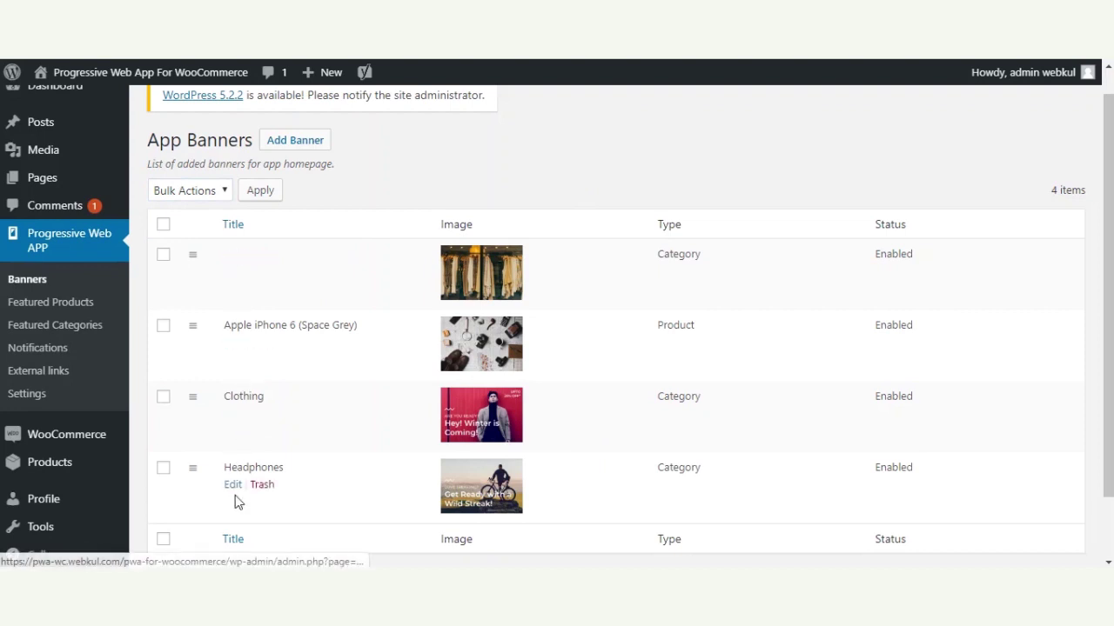
Step: Start a new banner with the Banner Type set to Product and view the products available for it
{"action": "left_click", "coordinate": [314, 146]}
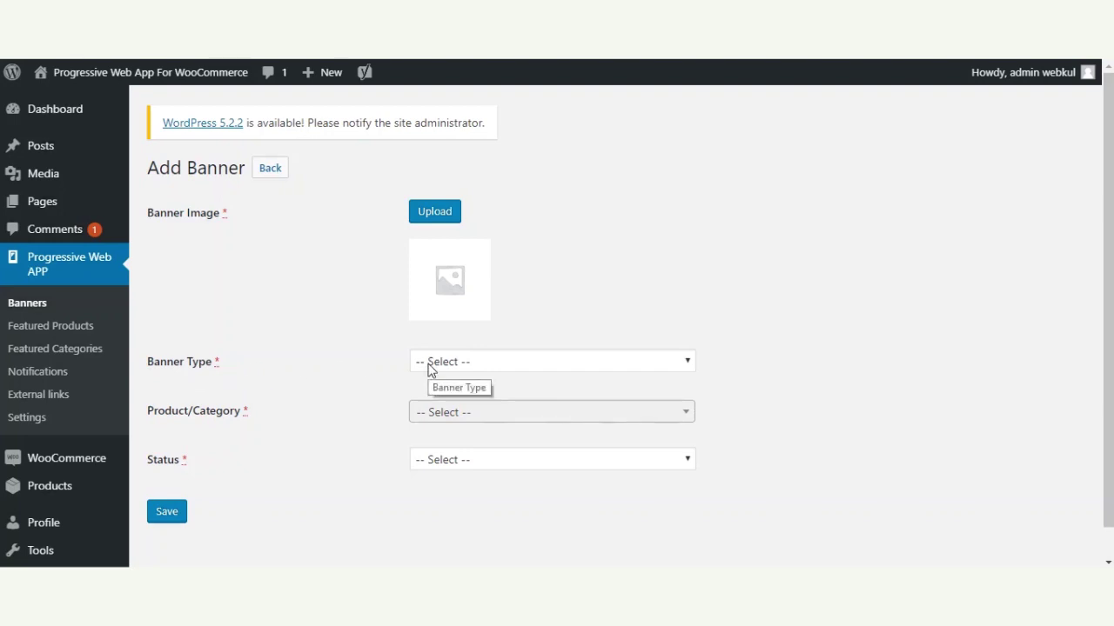
{"action": "left_click", "coordinate": [499, 370]}
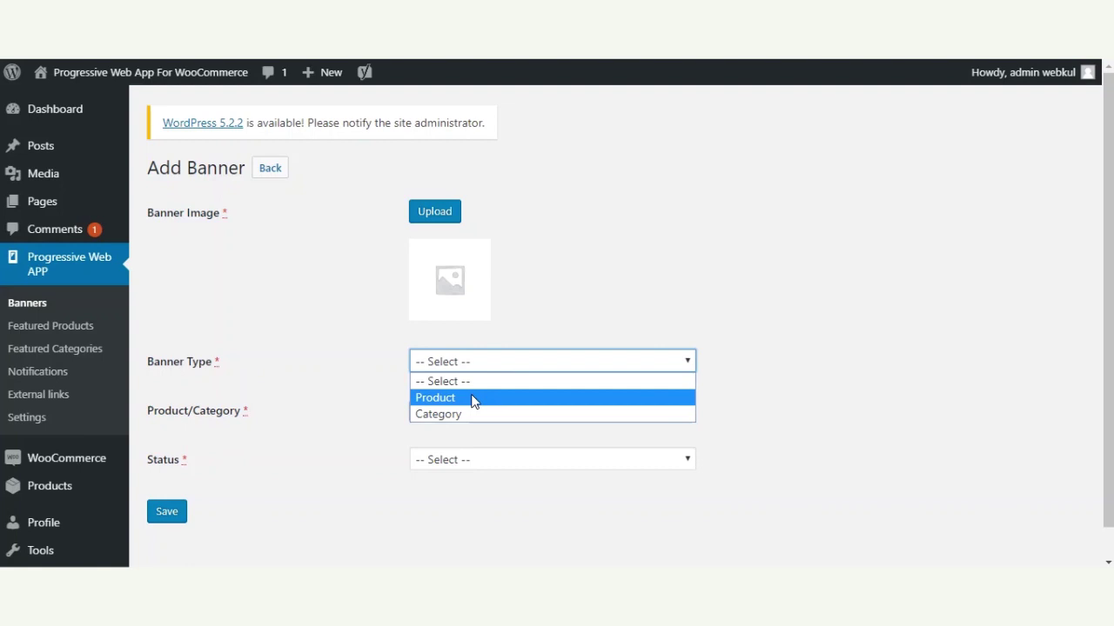
{"action": "left_click", "coordinate": [474, 399]}
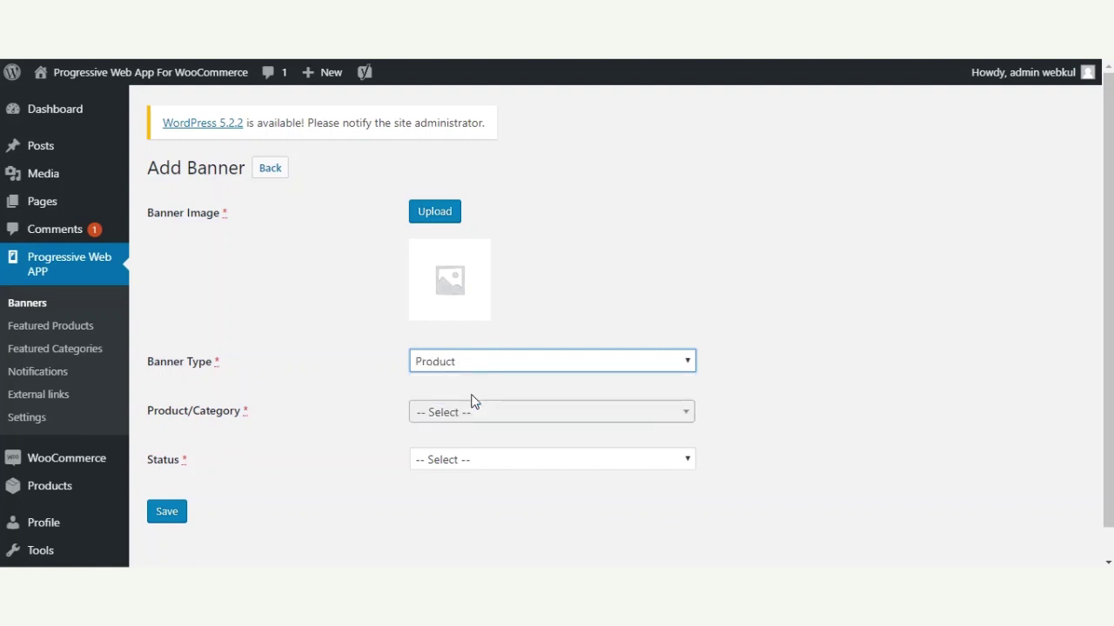
{"action": "scroll", "coordinate": [336, 403], "scroll_direction": "down", "scroll_amount": 1}
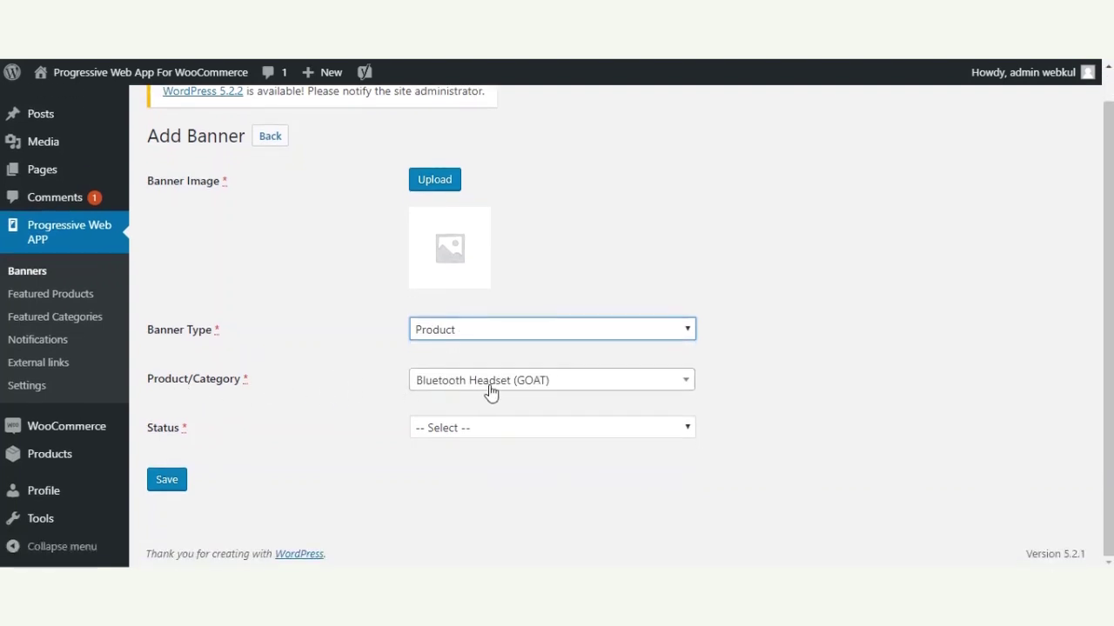
{"action": "left_click", "coordinate": [523, 391]}
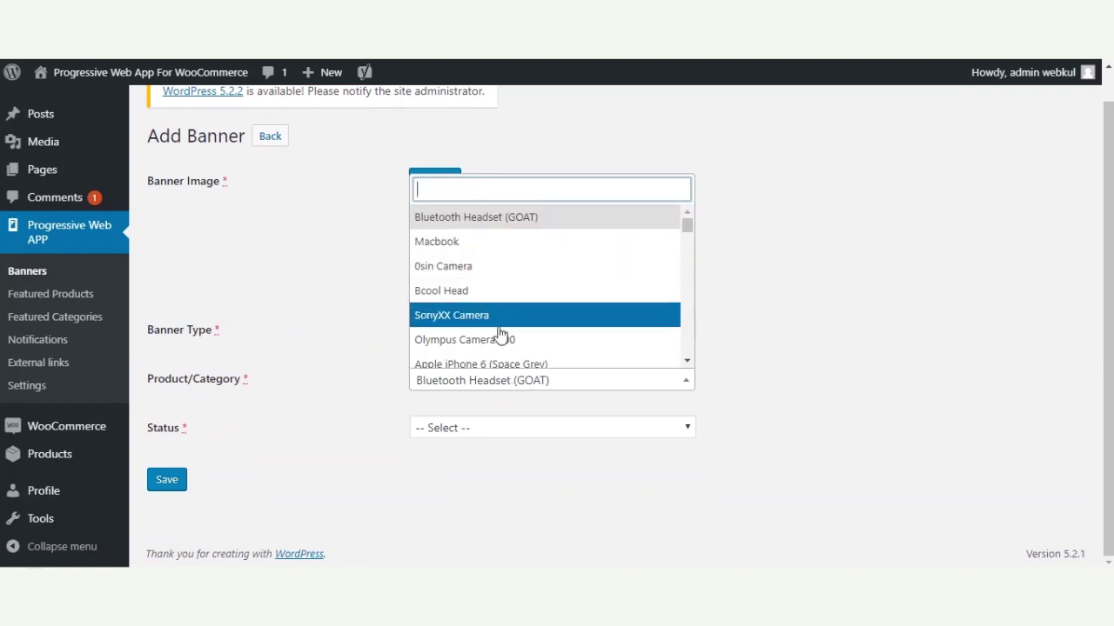
{"action": "left_click", "coordinate": [327, 266]}
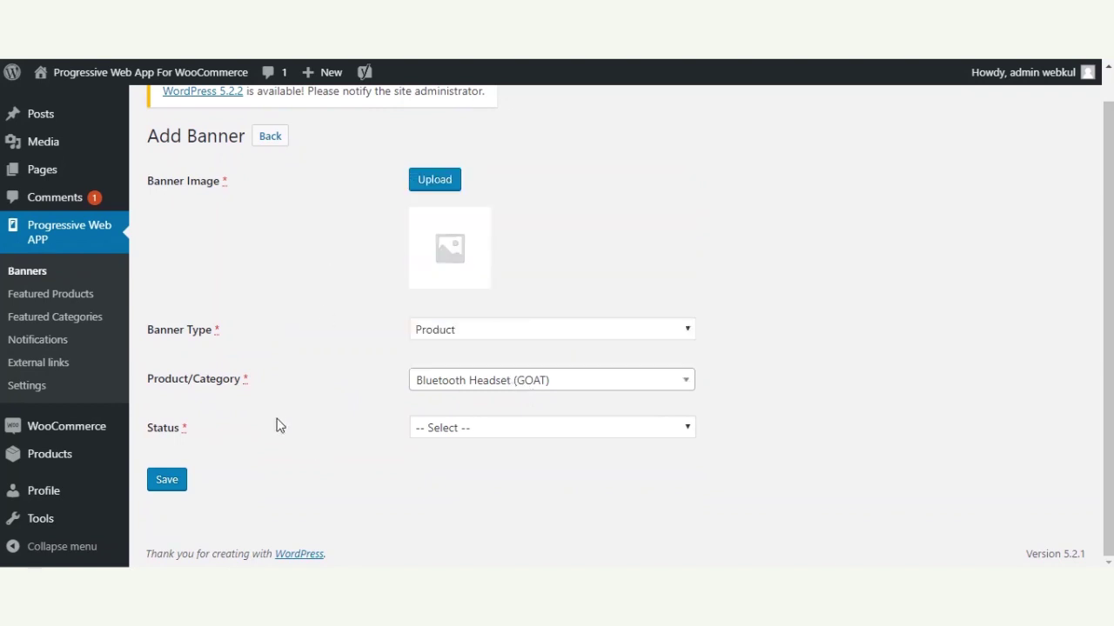
Step: Set the new banner's Banner Type to Category and view the categories available for it
{"action": "left_click", "coordinate": [459, 332]}
{"action": "left_click", "coordinate": [448, 383]}
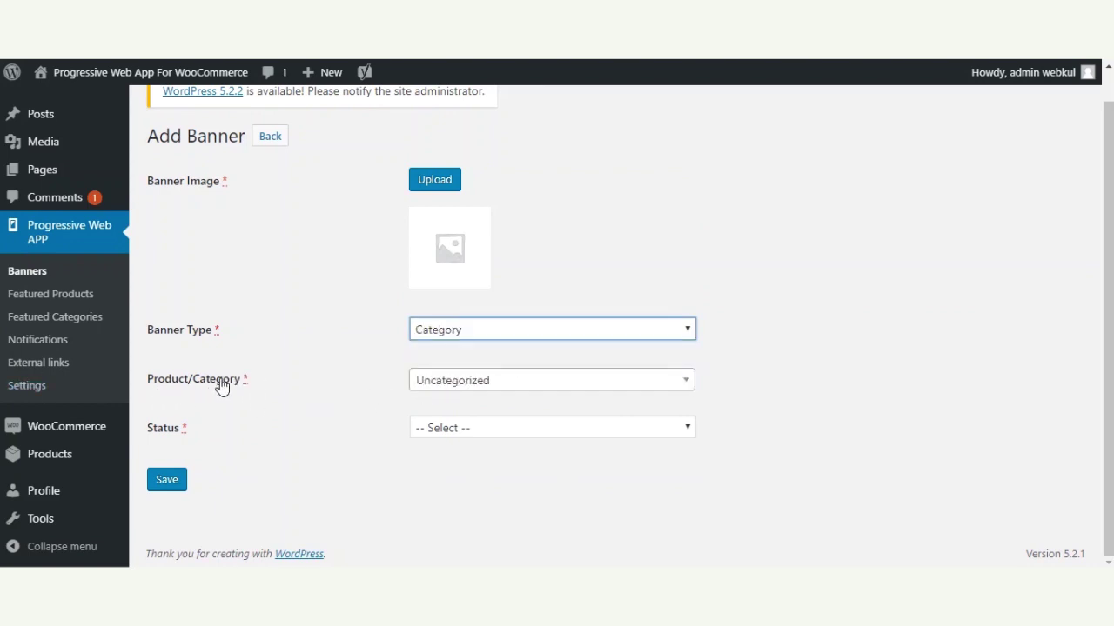
{"action": "left_click", "coordinate": [471, 390]}
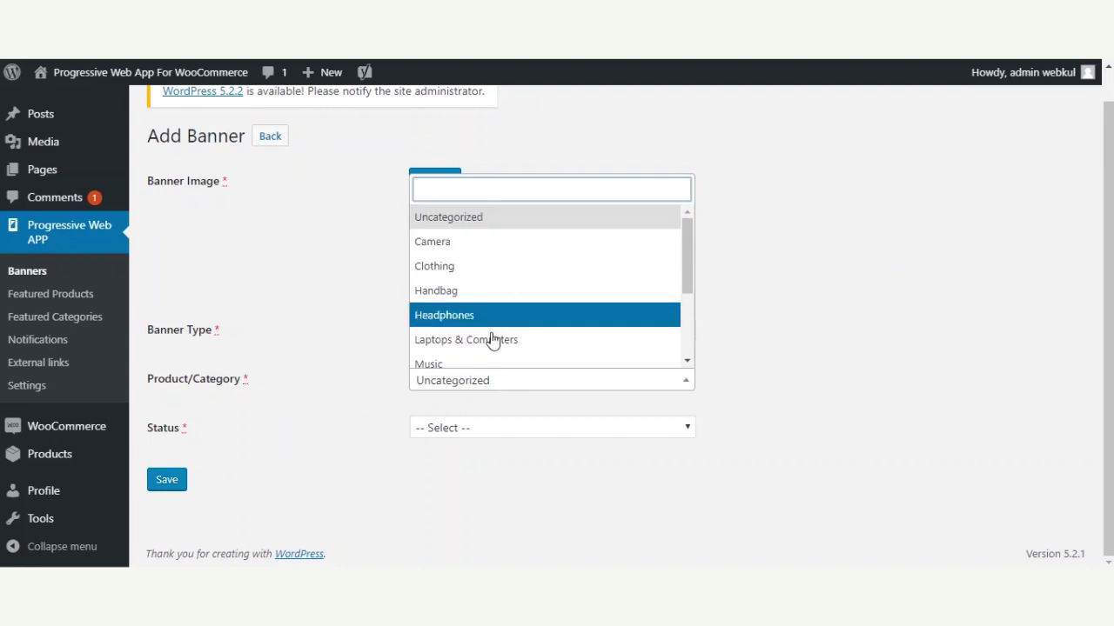
{"action": "left_click", "coordinate": [326, 261]}
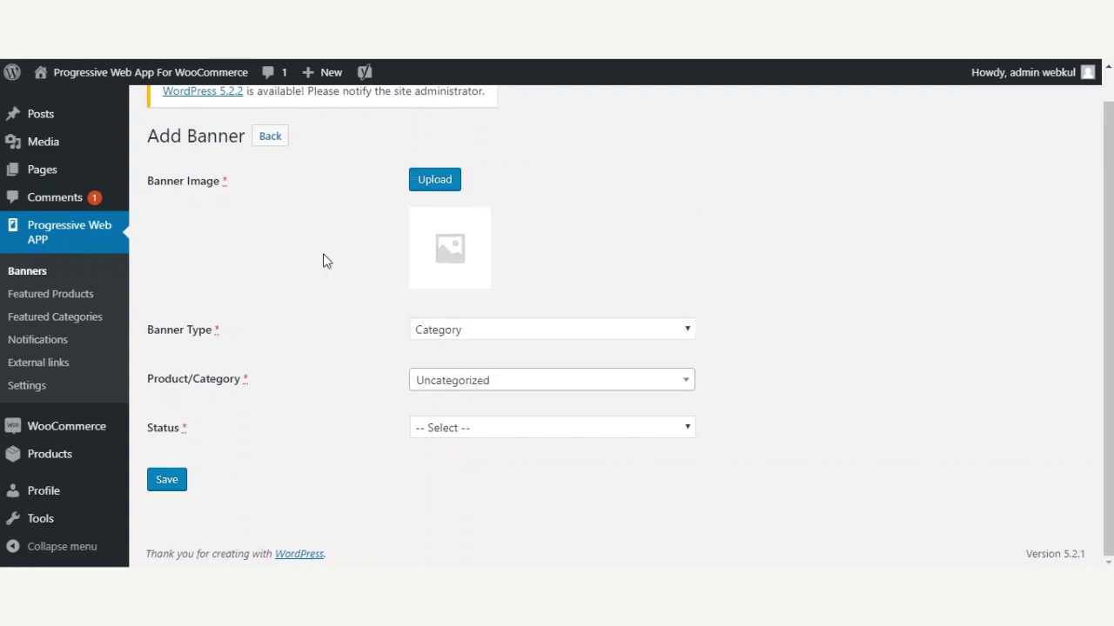
Step: View the new banner's Status options, and return to the Banners page without saving the banner
{"action": "left_click", "coordinate": [503, 435]}
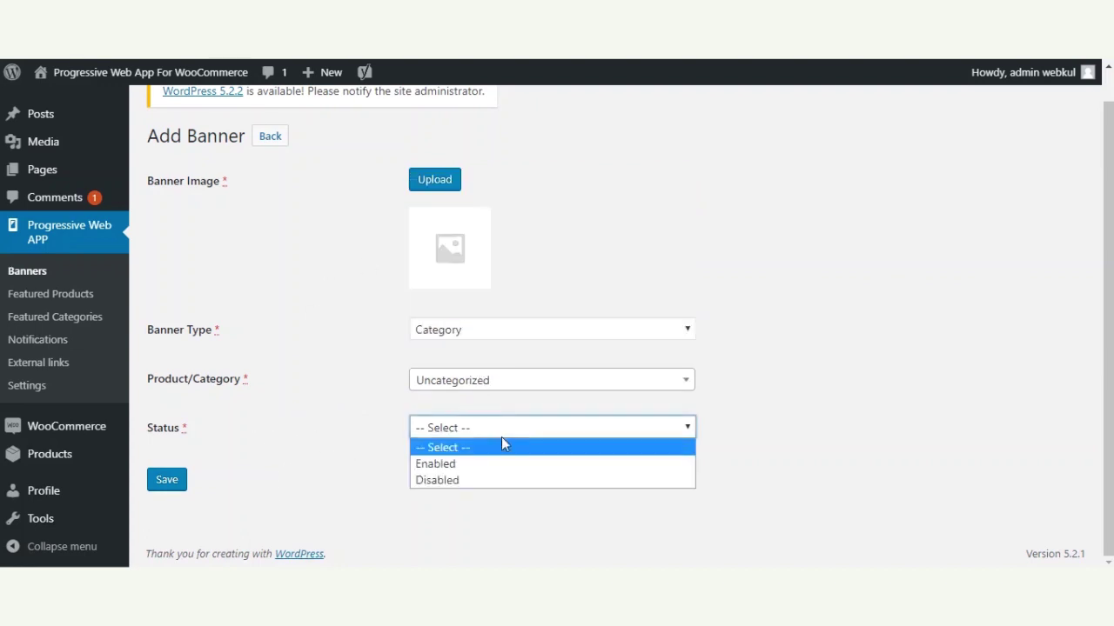
{"action": "left_click", "coordinate": [324, 511]}
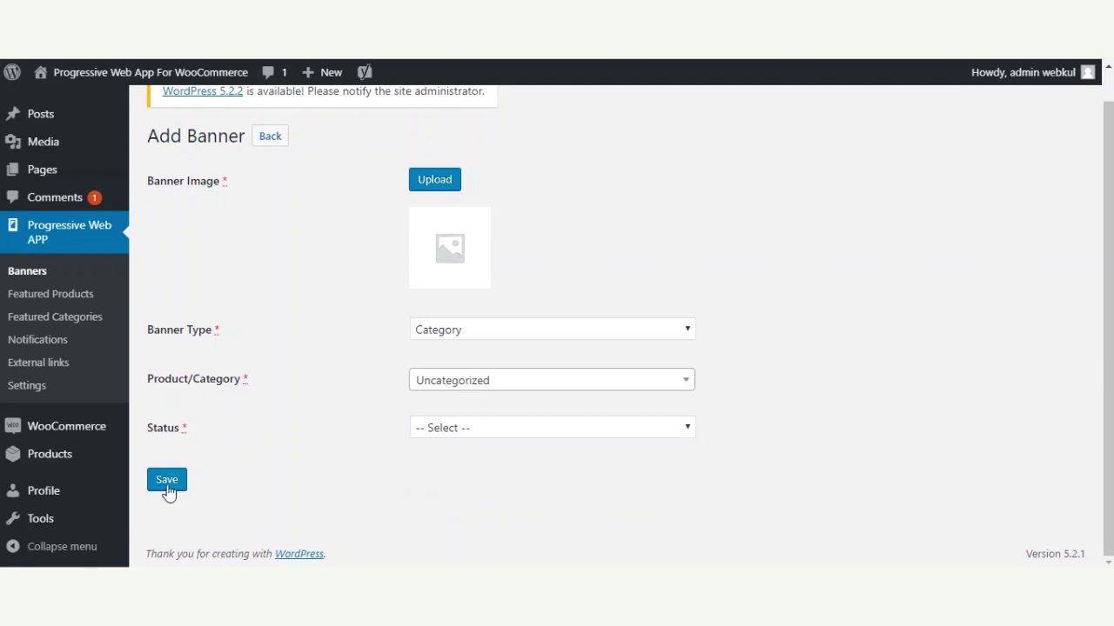
{"action": "left_click", "coordinate": [35, 272]}
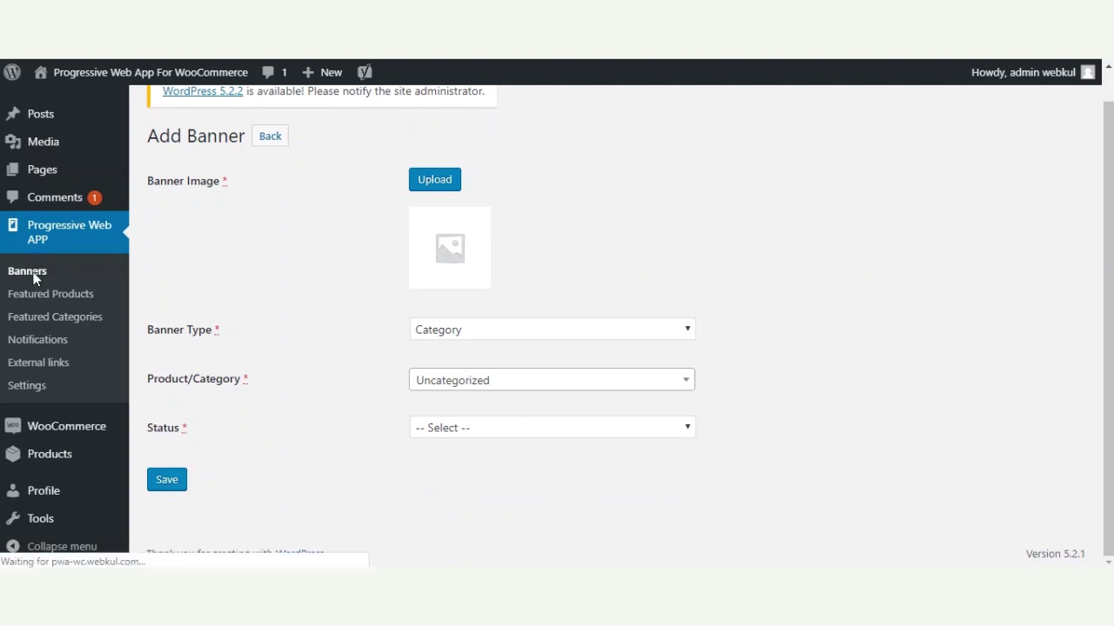
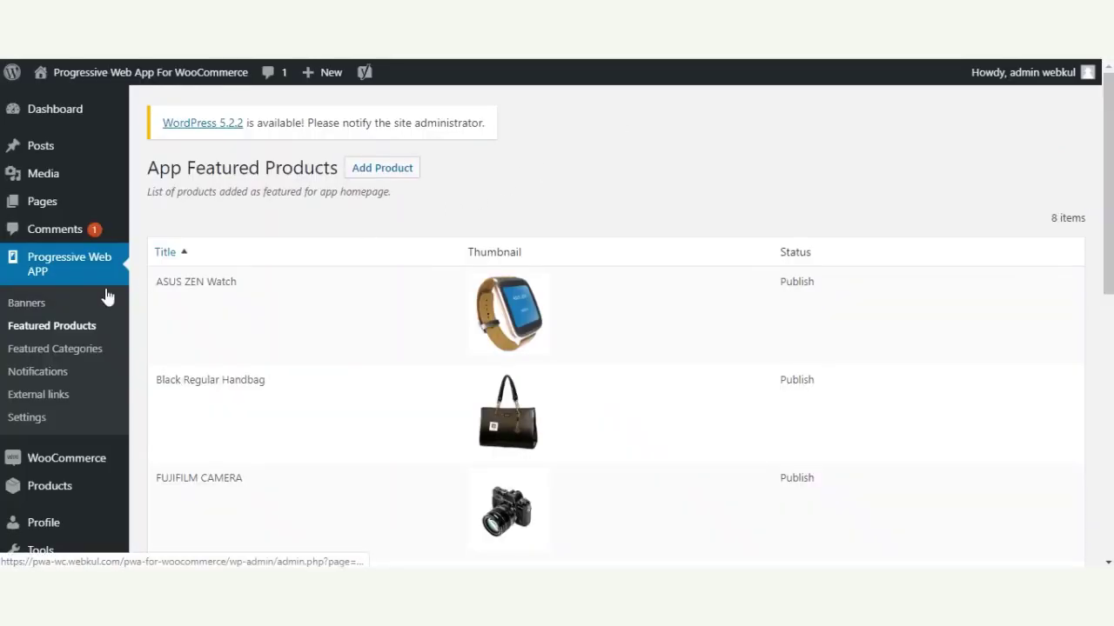
Step: Review the App Featured Products list and go to the page for adding a featured product
{"action": "scroll", "coordinate": [386, 394], "scroll_direction": "down", "scroll_amount": 1}
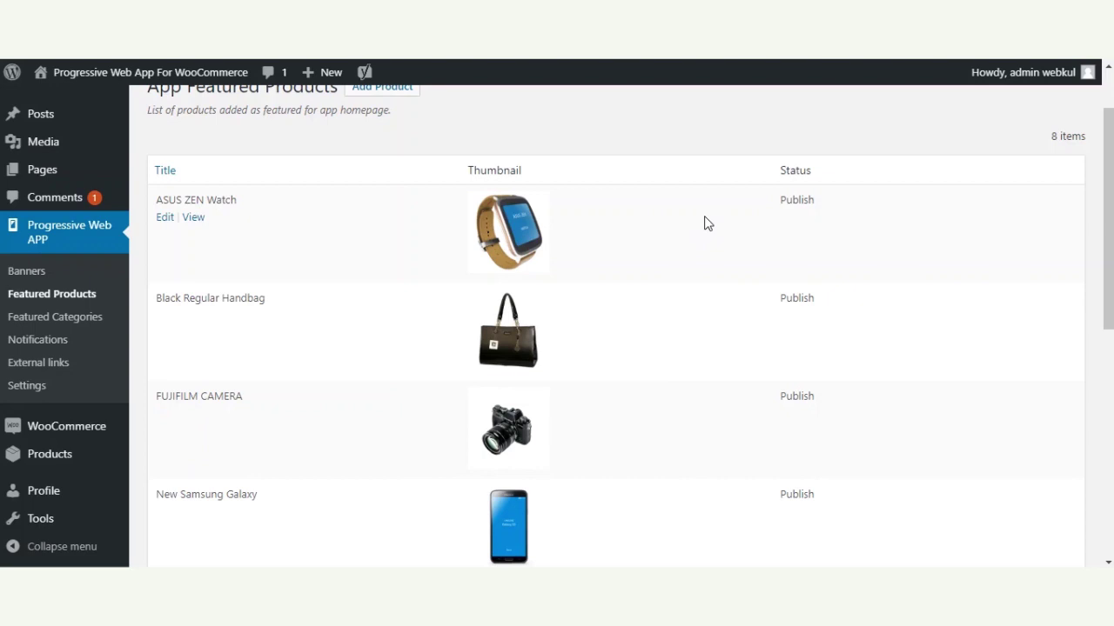
{"action": "scroll", "coordinate": [462, 293], "scroll_direction": "up", "scroll_amount": 1}
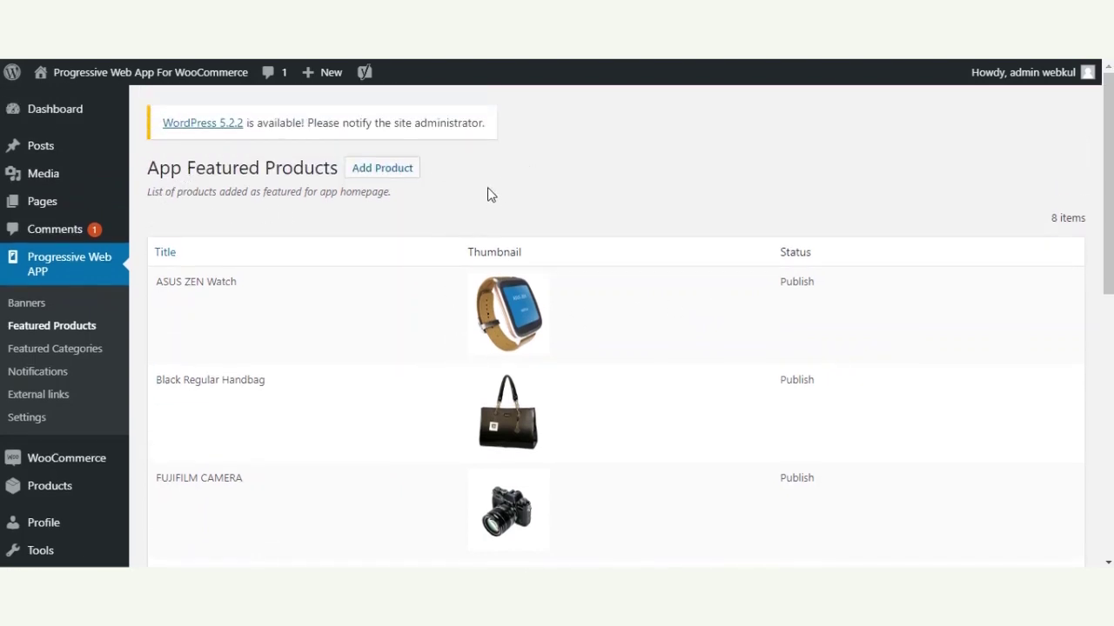
{"action": "left_click", "coordinate": [405, 174]}
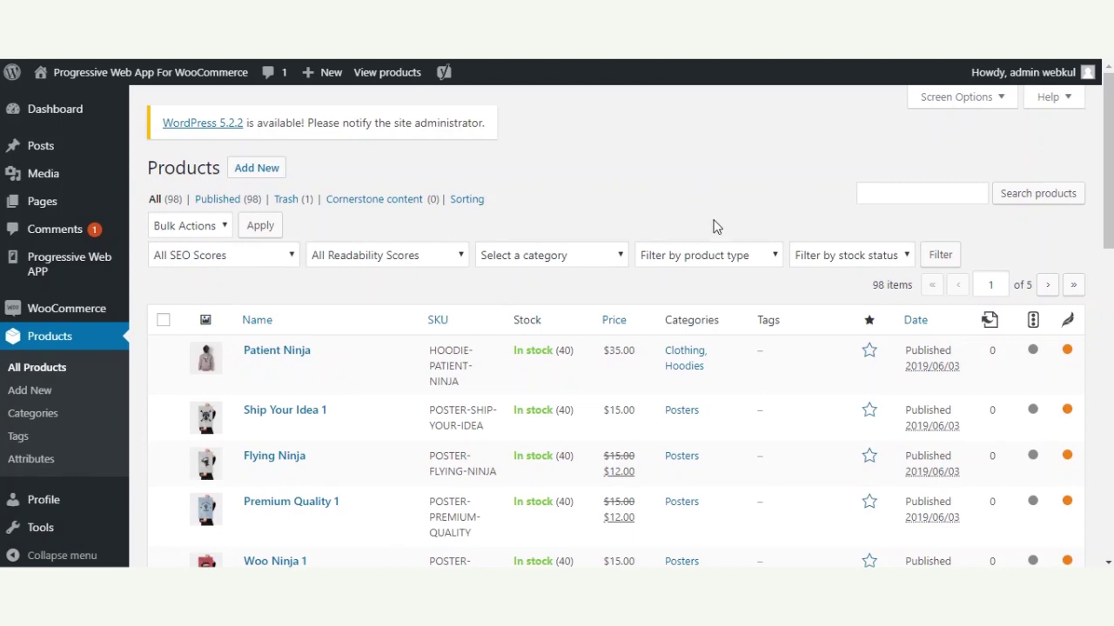
Step: Examine the store's product list, including the star column that marks products as featured
{"action": "scroll", "coordinate": [719, 354], "scroll_direction": "down", "scroll_amount": 1}
{"action": "scroll", "coordinate": [644, 322], "scroll_direction": "down", "scroll_amount": 3}
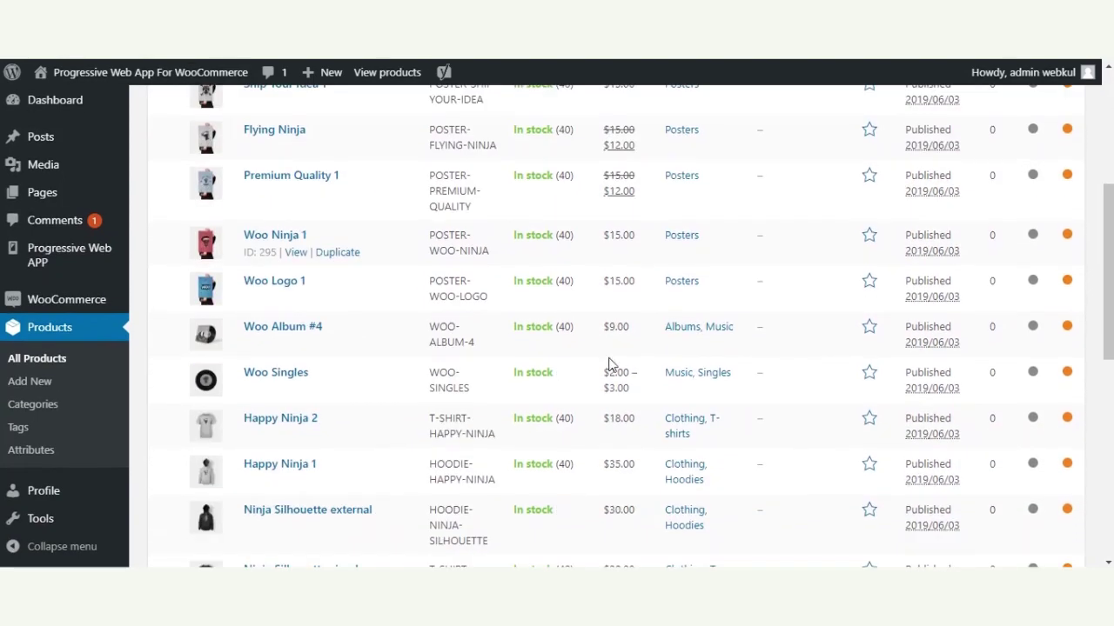
{"action": "scroll", "coordinate": [592, 464], "scroll_direction": "up", "scroll_amount": 3}
{"action": "scroll", "coordinate": [557, 365], "scroll_direction": "down", "scroll_amount": 3}
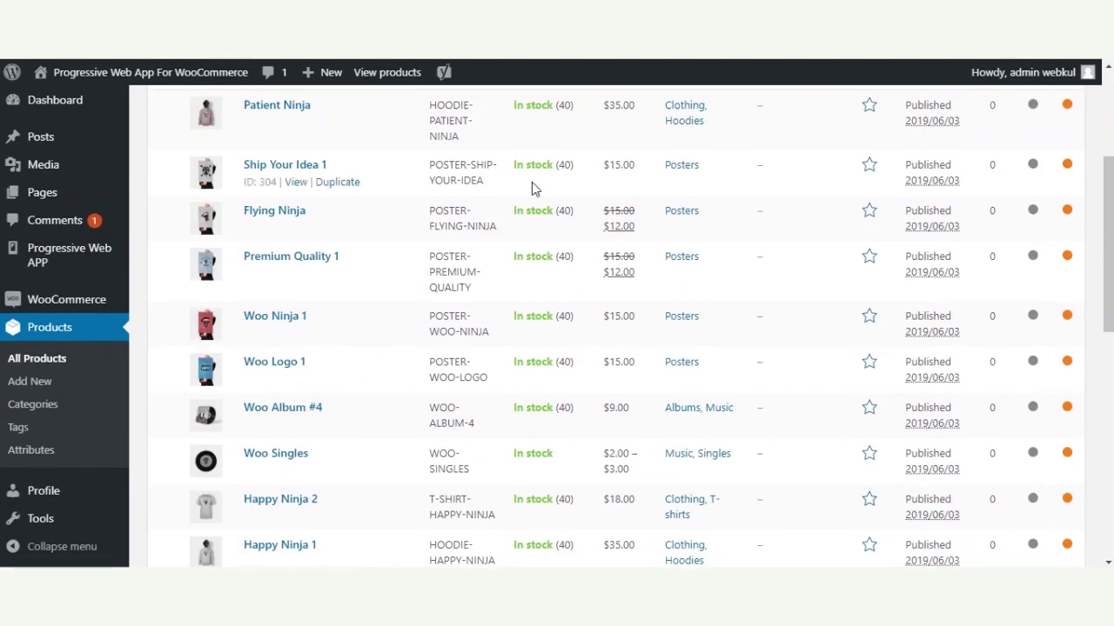
{"action": "scroll", "coordinate": [525, 470], "scroll_direction": "down", "scroll_amount": 2}
{"action": "scroll", "coordinate": [524, 474], "scroll_direction": "up", "scroll_amount": 2}
{"action": "scroll", "coordinate": [525, 474], "scroll_direction": "up", "scroll_amount": 3}
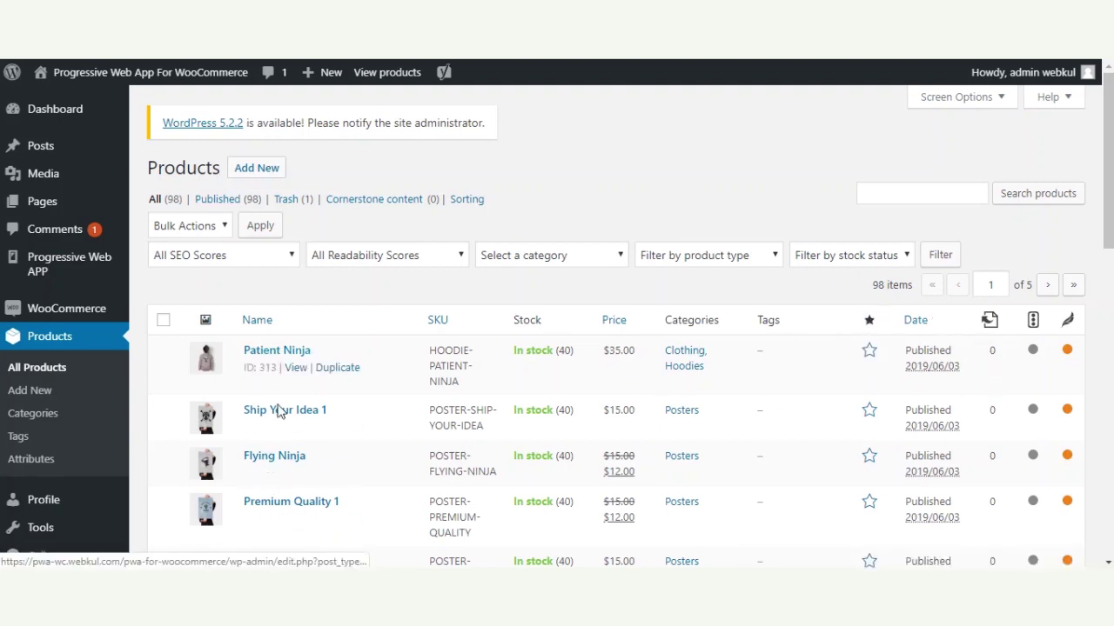
{"action": "scroll", "coordinate": [690, 472], "scroll_direction": "down", "scroll_amount": 2}
{"action": "scroll", "coordinate": [691, 472], "scroll_direction": "up", "scroll_amount": 1}
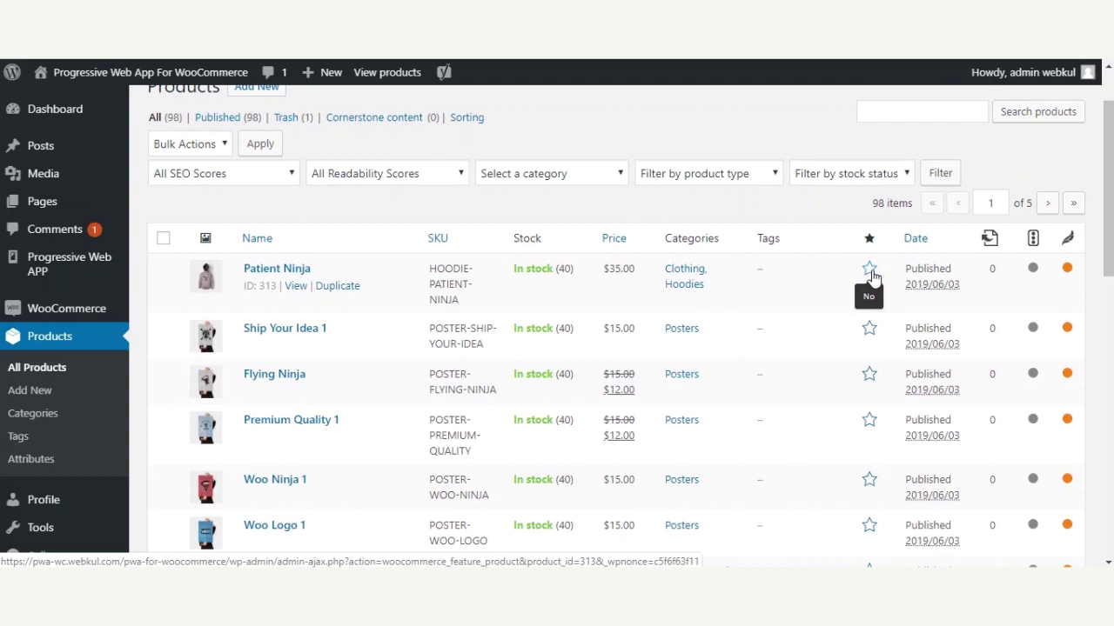
{"action": "scroll", "coordinate": [383, 338], "scroll_direction": "up", "scroll_amount": 1}
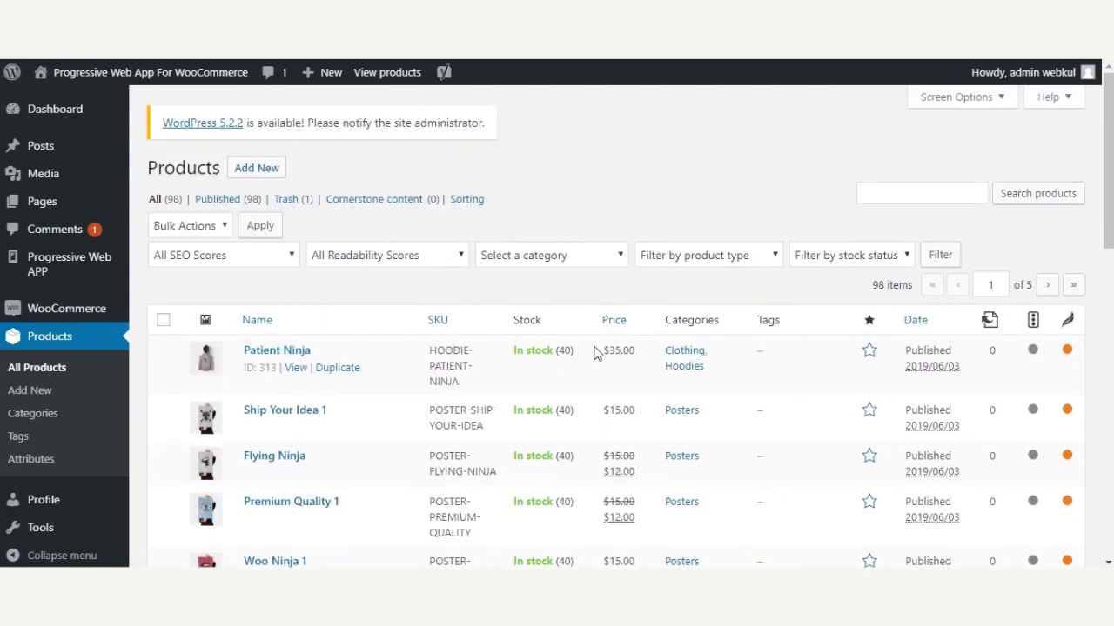
Step: Open the plugin's Featured Categories page and select the categories with IDs 29 and 16
{"action": "mouse_move", "coordinate": [76, 263]}
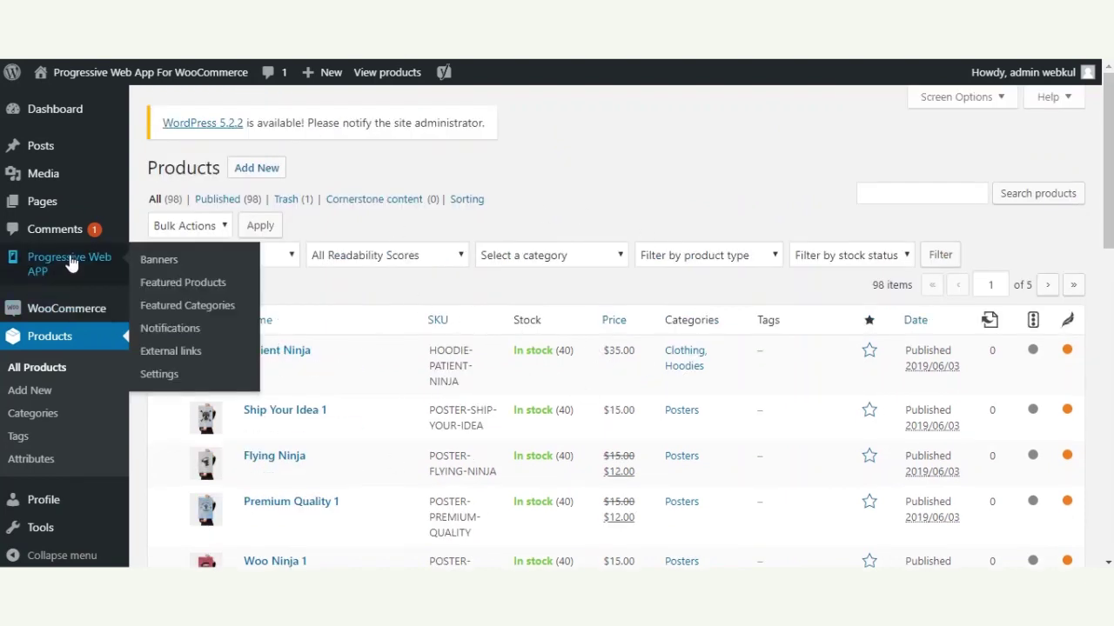
{"action": "left_click", "coordinate": [209, 313]}
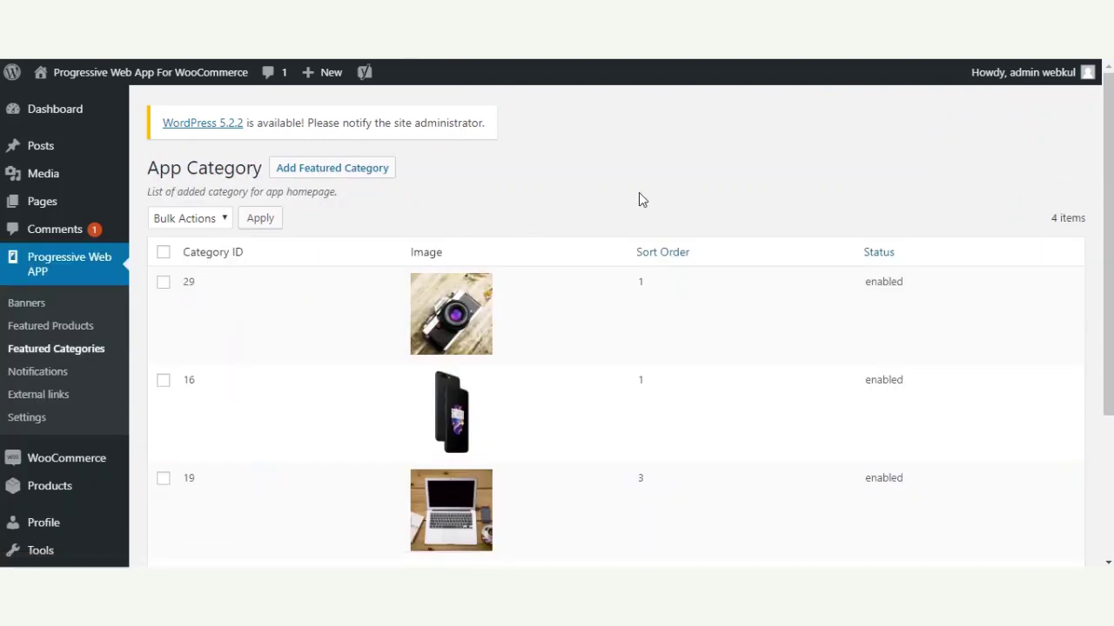
{"action": "mouse_move", "coordinate": [334, 319]}
{"action": "left_click", "coordinate": [163, 282]}
{"action": "left_click", "coordinate": [164, 381]}
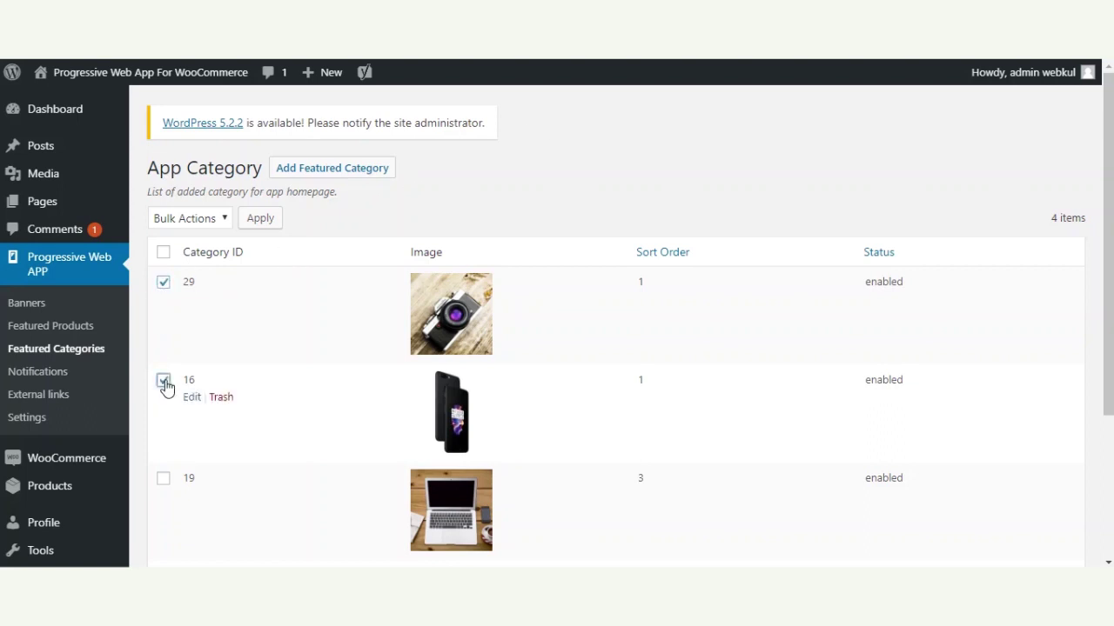
Step: View the bulk actions for the selected categories without applying one, and deselect categories 29 and 16
{"action": "left_click", "coordinate": [217, 220]}
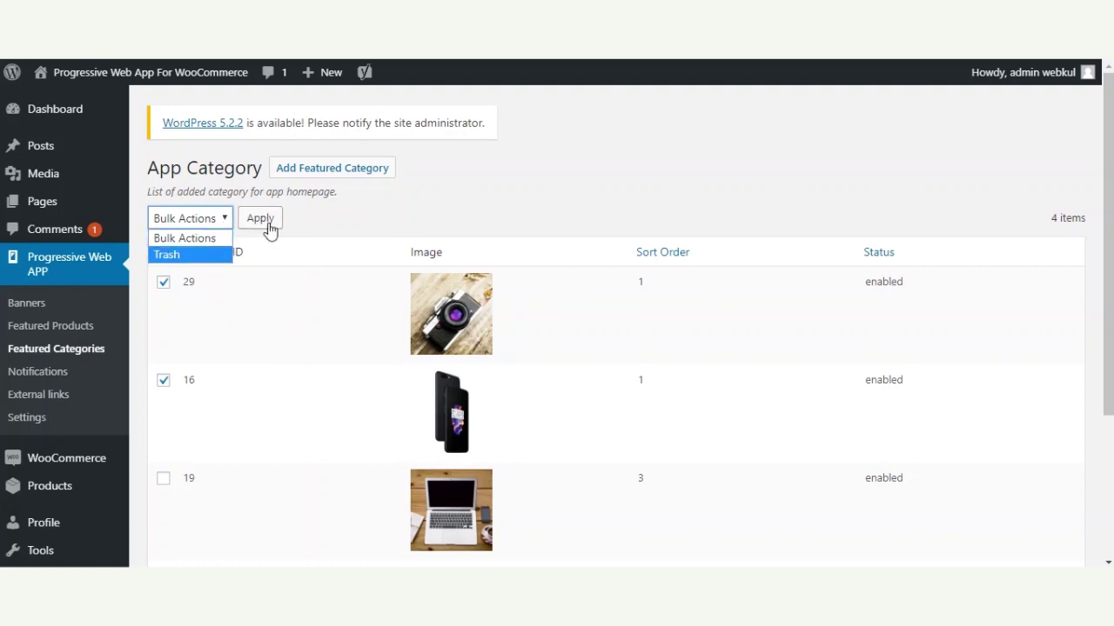
{"action": "left_click", "coordinate": [666, 179]}
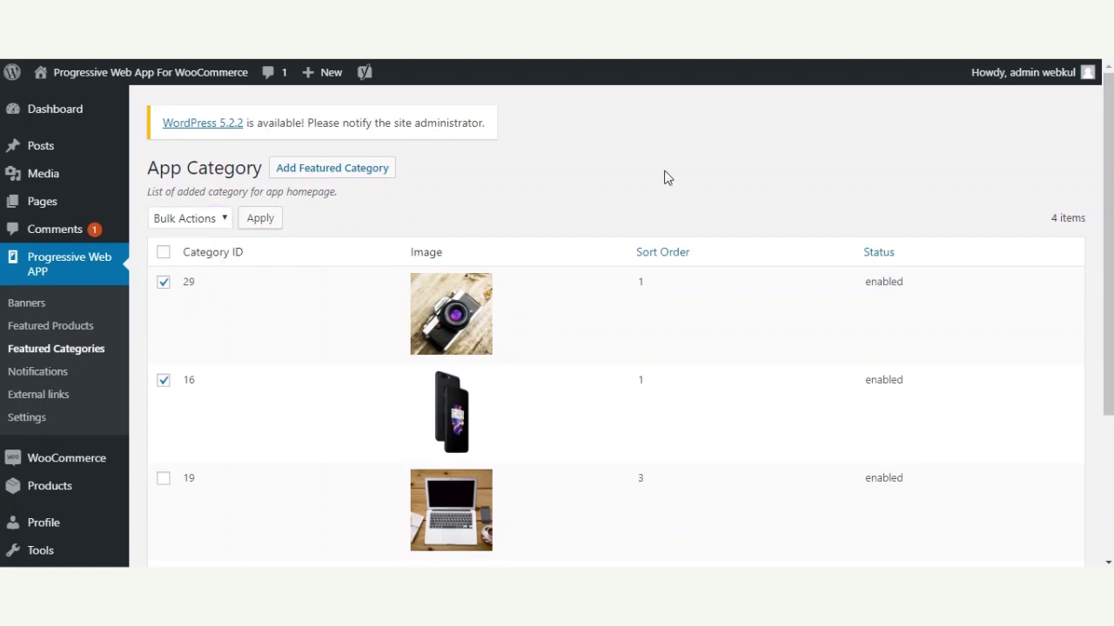
{"action": "left_click", "coordinate": [164, 285]}
{"action": "left_click", "coordinate": [163, 380]}
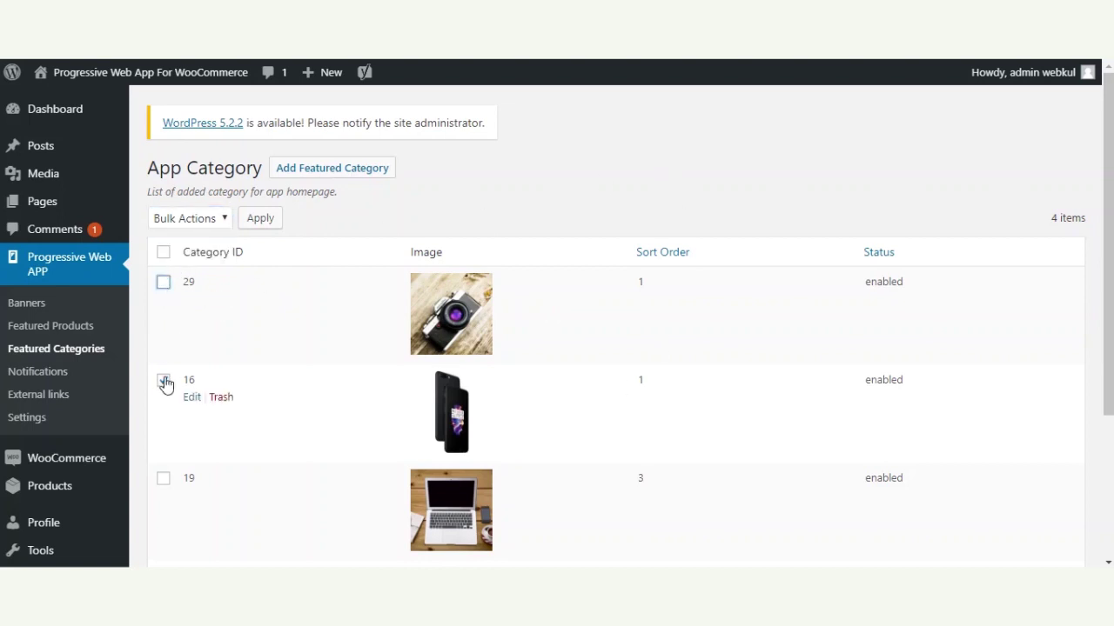
Step: Start adding a new featured category and examine its Sort Order field, leaving it empty
{"action": "left_click", "coordinate": [338, 173]}
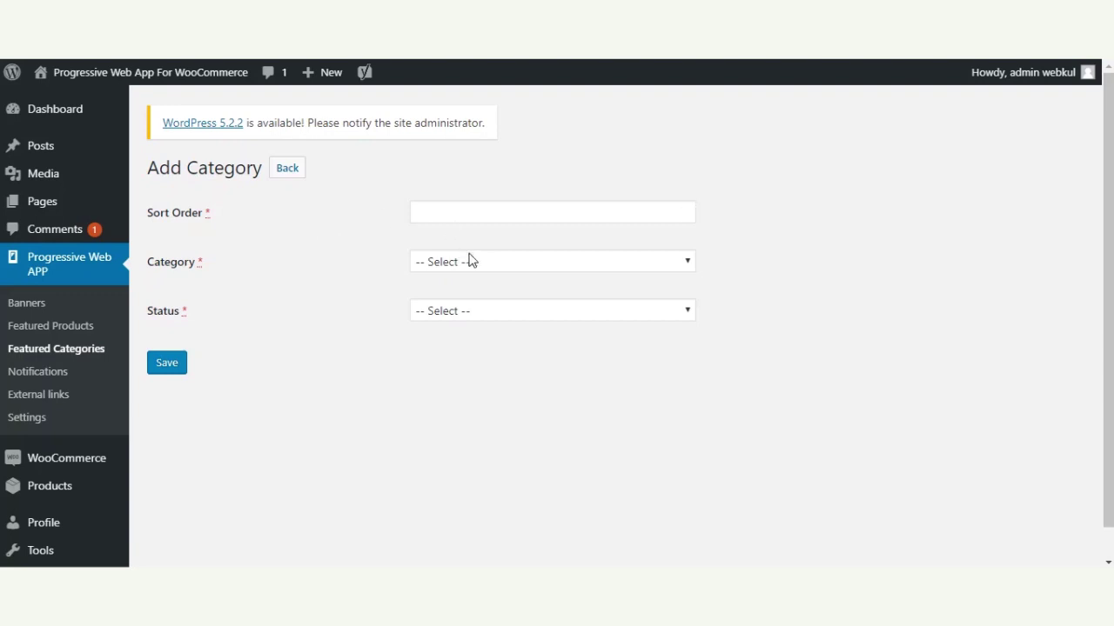
{"action": "left_click", "coordinate": [498, 210]}
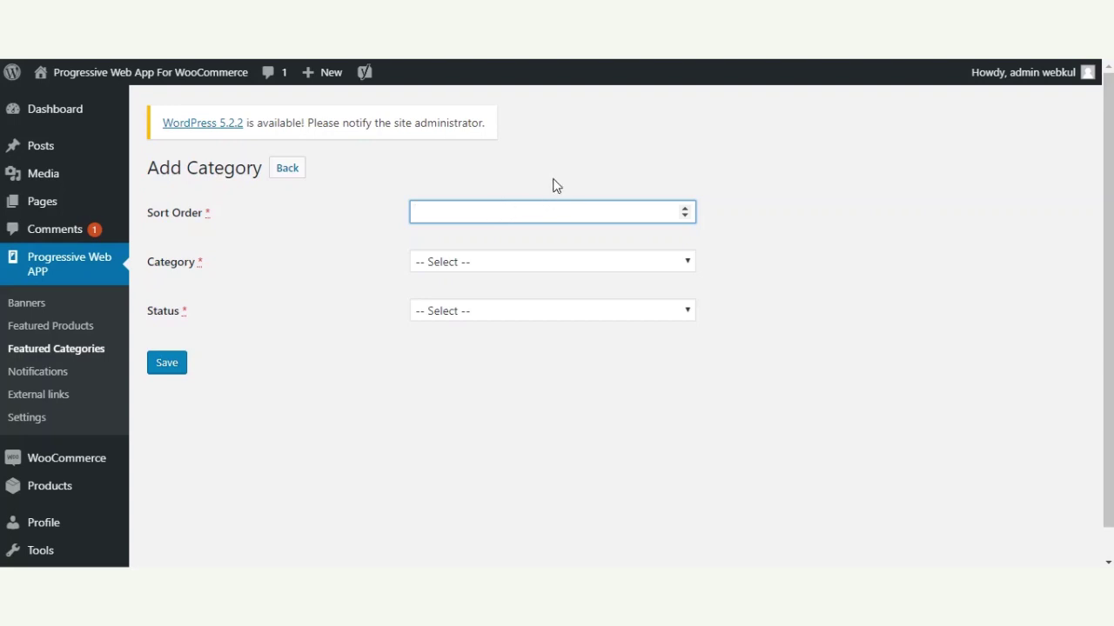
{"action": "left_click", "coordinate": [555, 181]}
{"action": "left_click", "coordinate": [517, 212]}
Step: Choose Laptops & Computers in the new featured category form and set its status to Enabled
{"action": "left_click", "coordinate": [560, 263]}
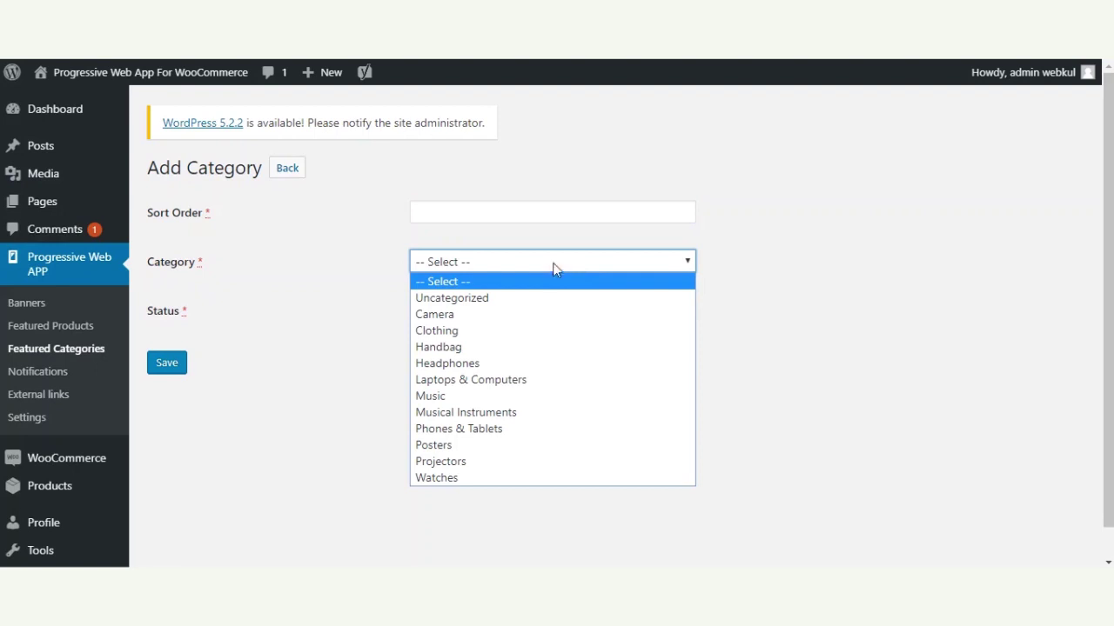
{"action": "left_click", "coordinate": [514, 380]}
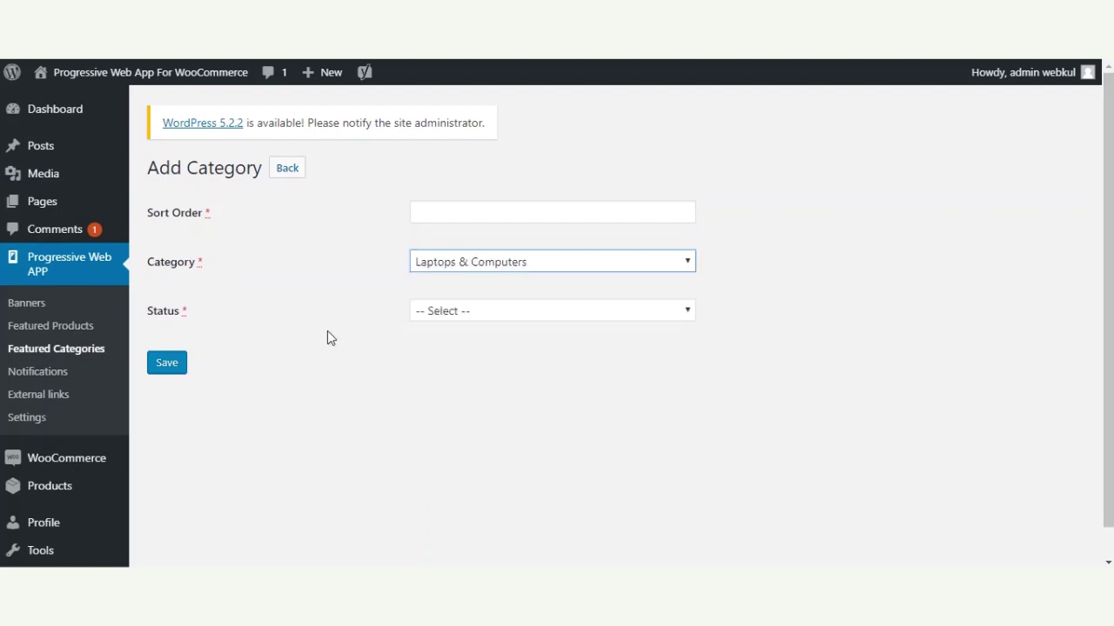
{"action": "left_click", "coordinate": [488, 317]}
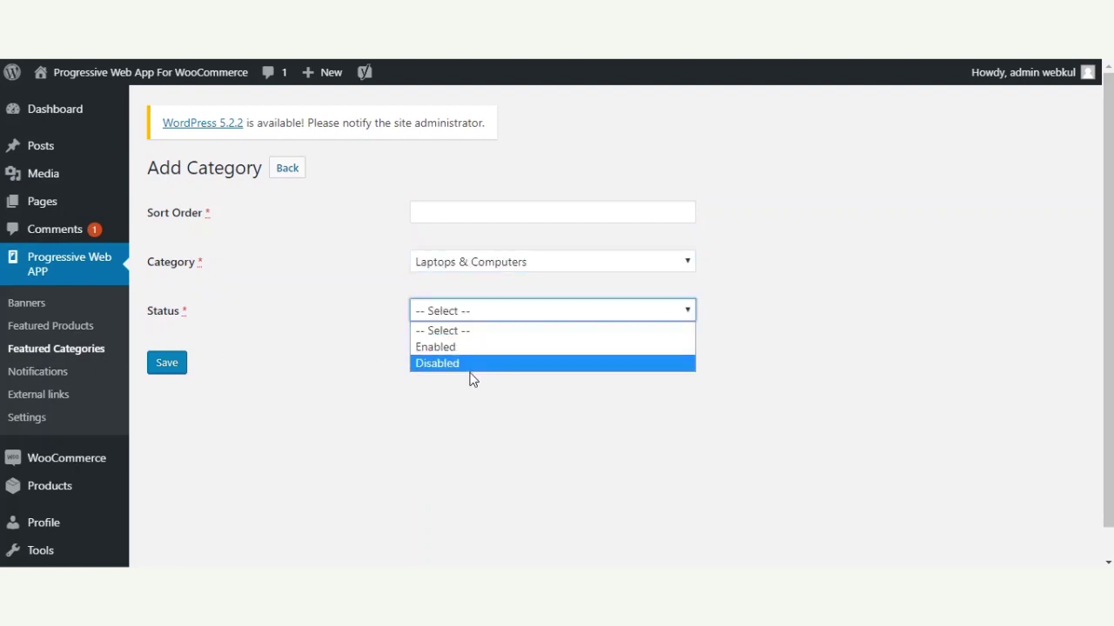
{"action": "left_click", "coordinate": [476, 347]}
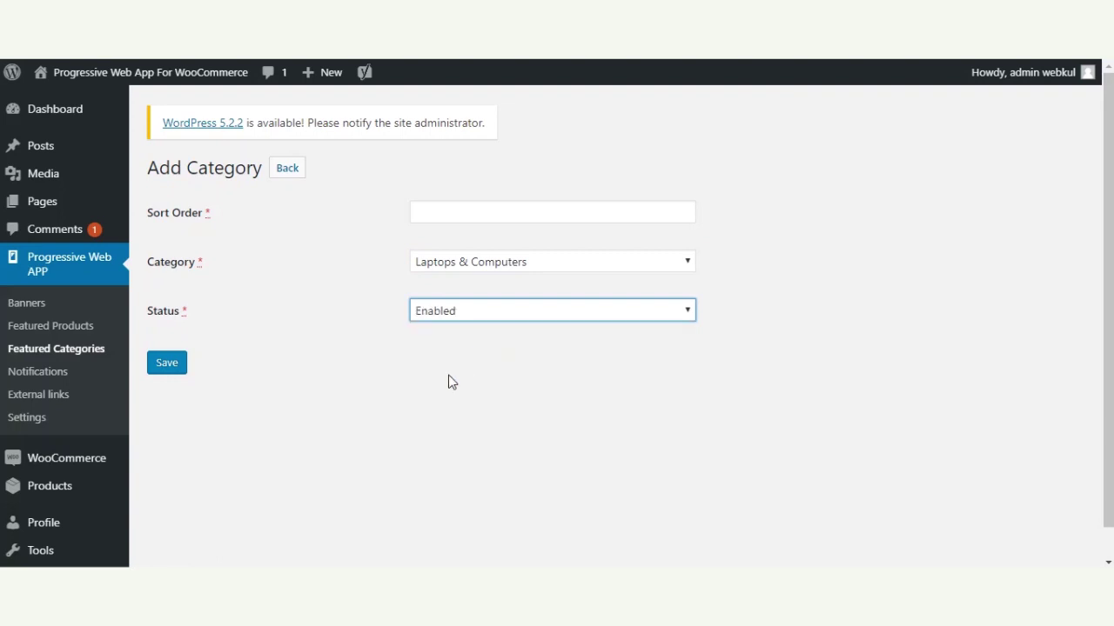
{"action": "left_click", "coordinate": [298, 375]}
Step: Return to the Featured Categories list without saving the new entry, and review the listed categories
{"action": "left_click", "coordinate": [93, 349]}
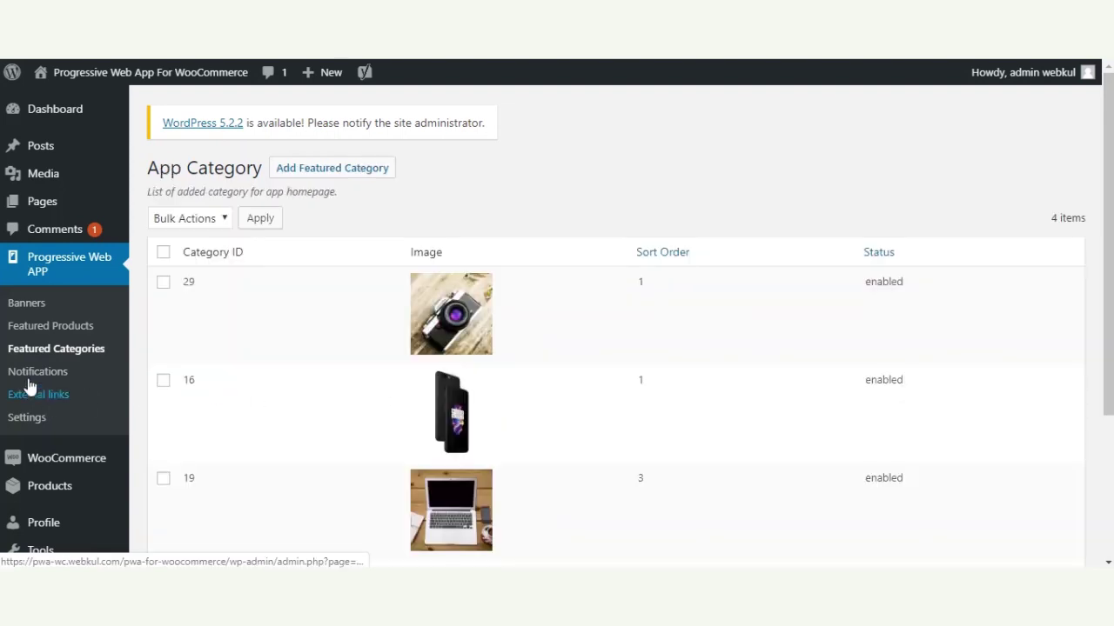
{"action": "scroll", "coordinate": [395, 323], "scroll_direction": "down", "scroll_amount": 2}
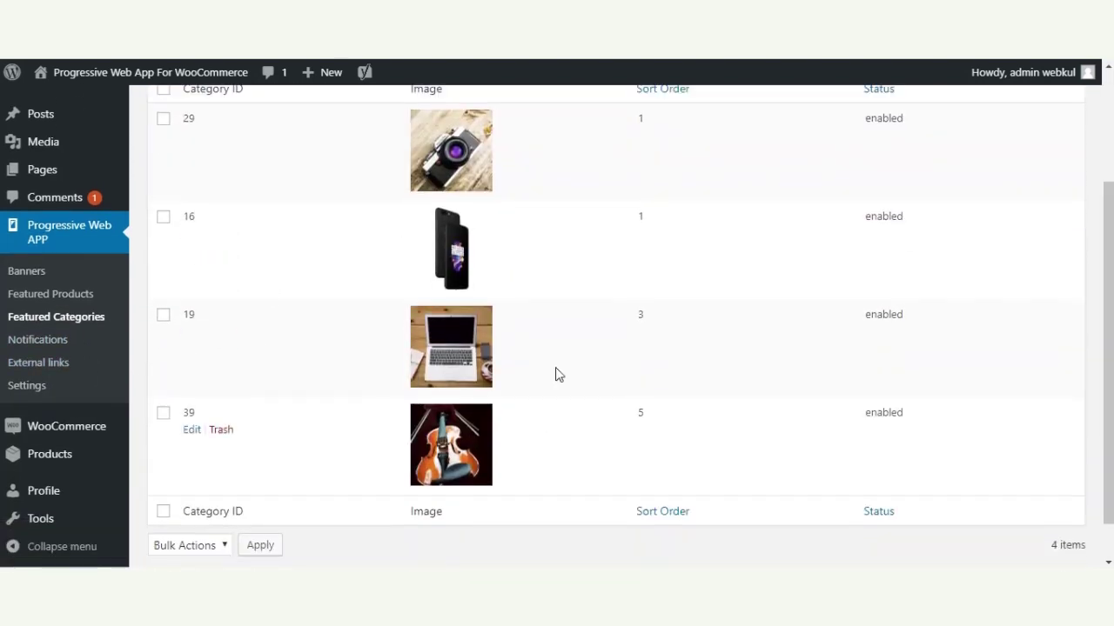
{"action": "scroll", "coordinate": [432, 537], "scroll_direction": "up", "scroll_amount": 2}
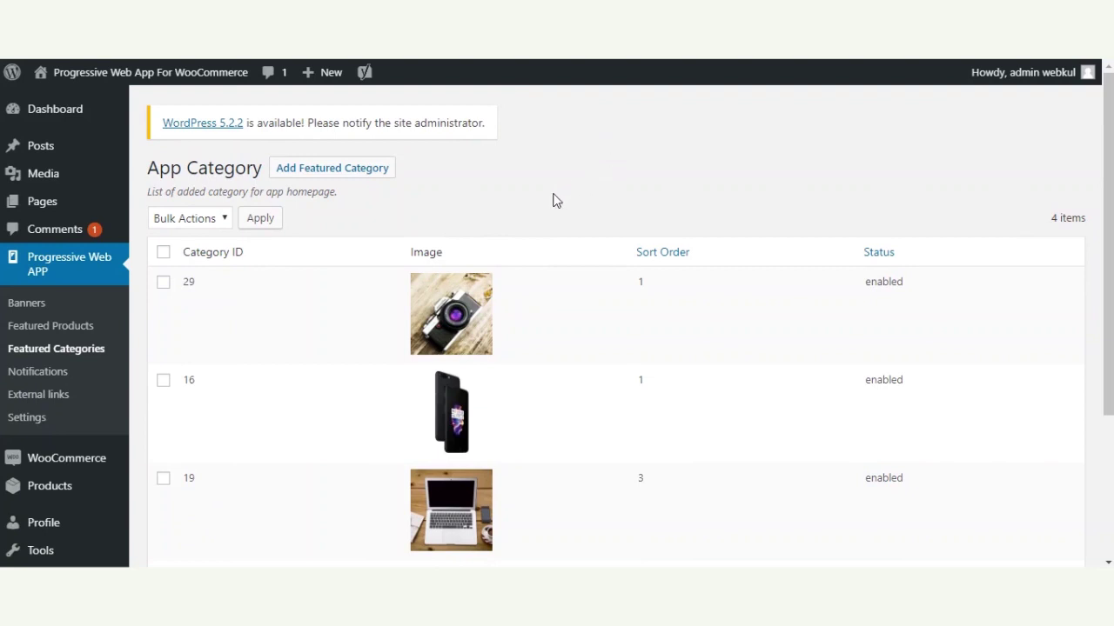
Step: On the plugin's Notifications page, select the 20% off and 30% off notifications and view the bulk actions without applying one
{"action": "left_click", "coordinate": [52, 374]}
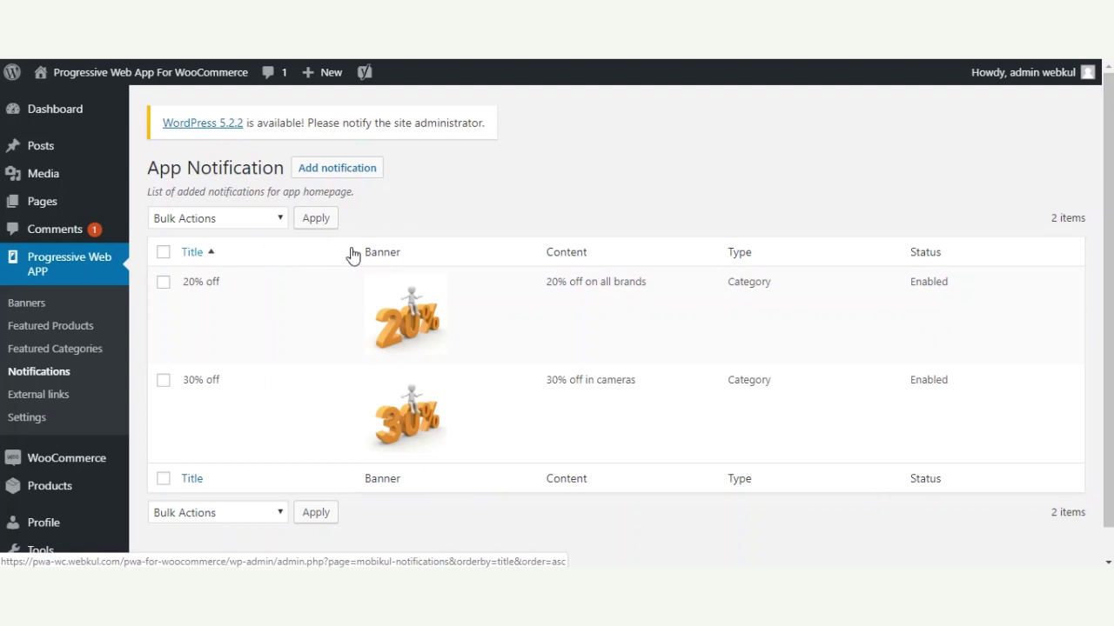
{"action": "mouse_move", "coordinate": [343, 435]}
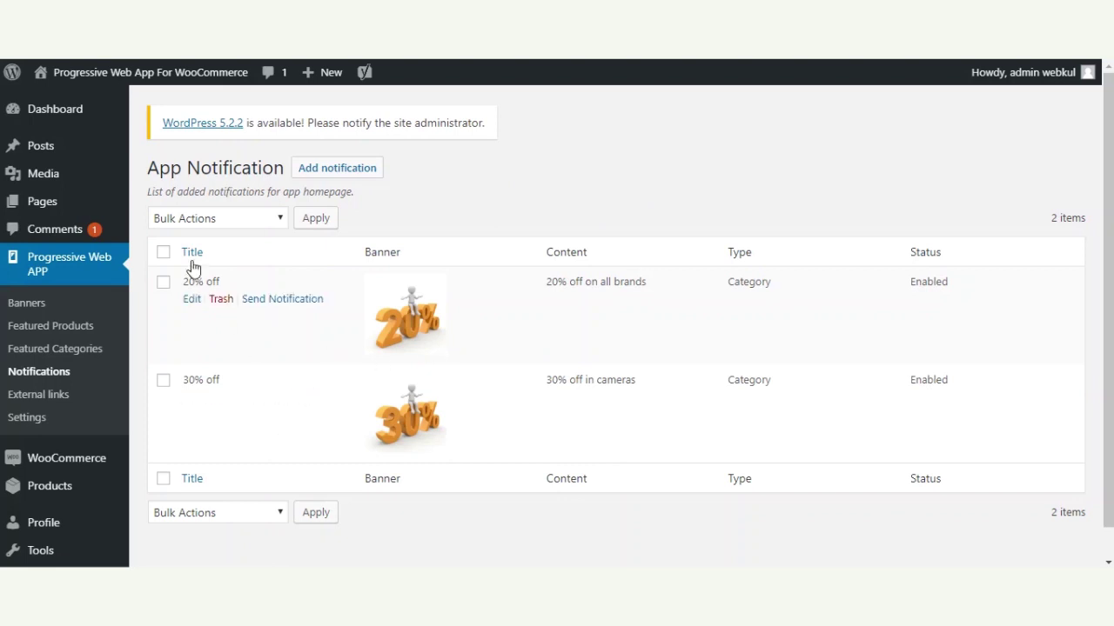
{"action": "left_click", "coordinate": [164, 282]}
{"action": "left_click", "coordinate": [163, 380]}
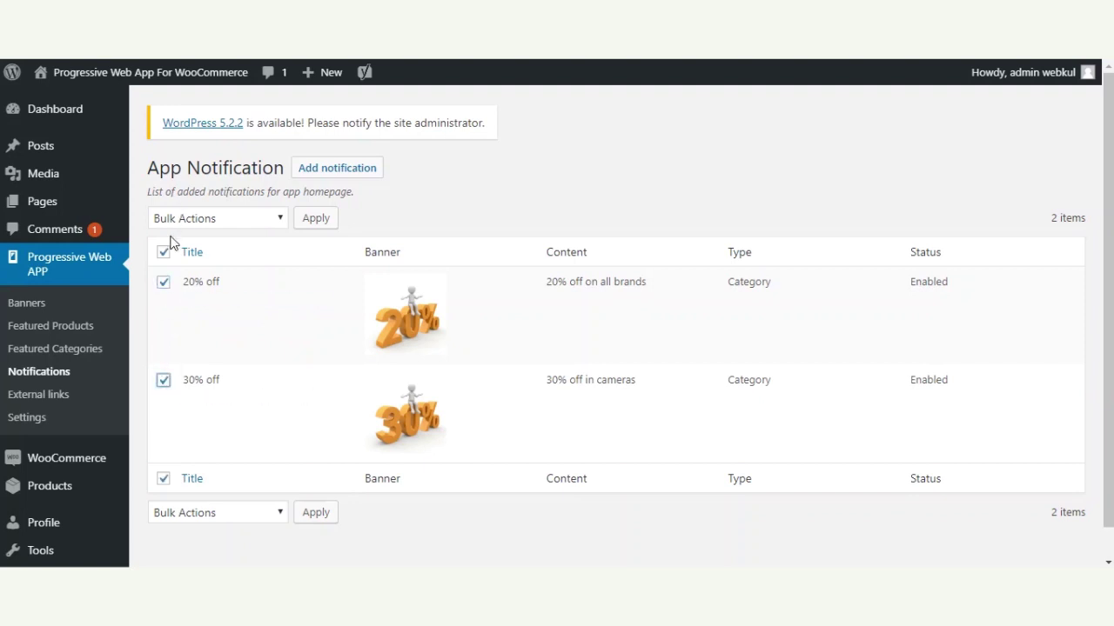
{"action": "left_click", "coordinate": [242, 221]}
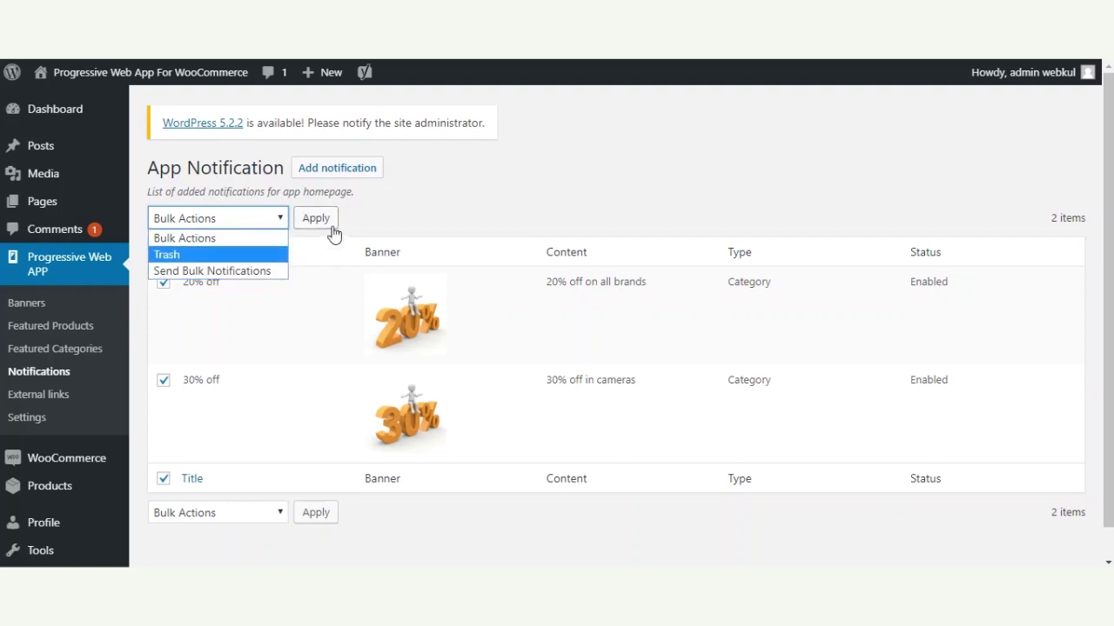
{"action": "left_click", "coordinate": [445, 201]}
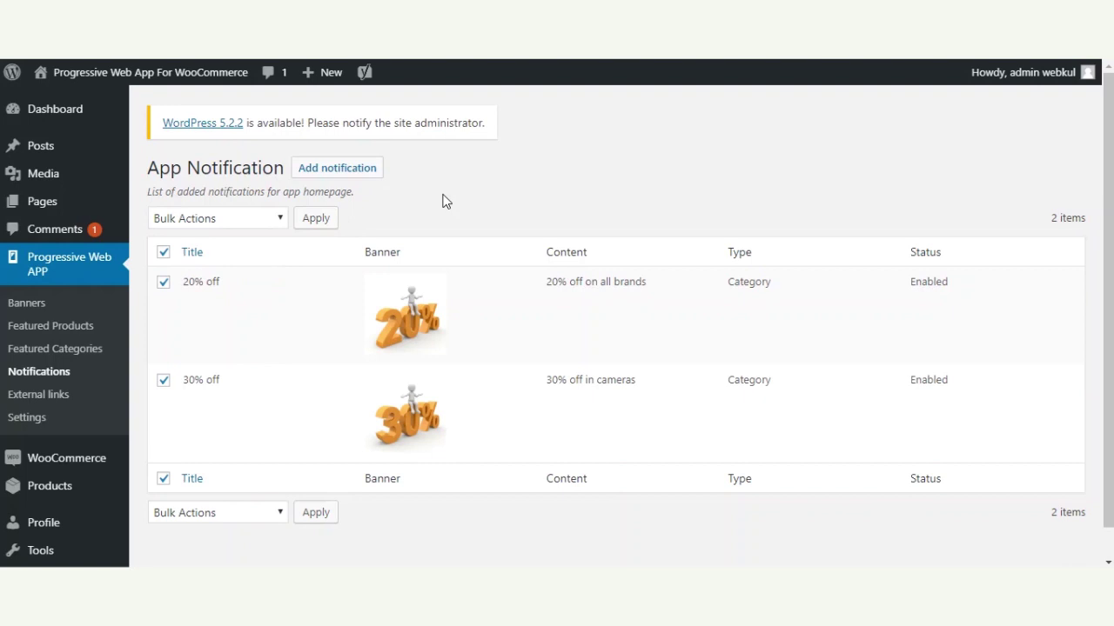
Step: Start adding a new notification and examine its Title and Content fields, leaving them empty
{"action": "left_click", "coordinate": [340, 178]}
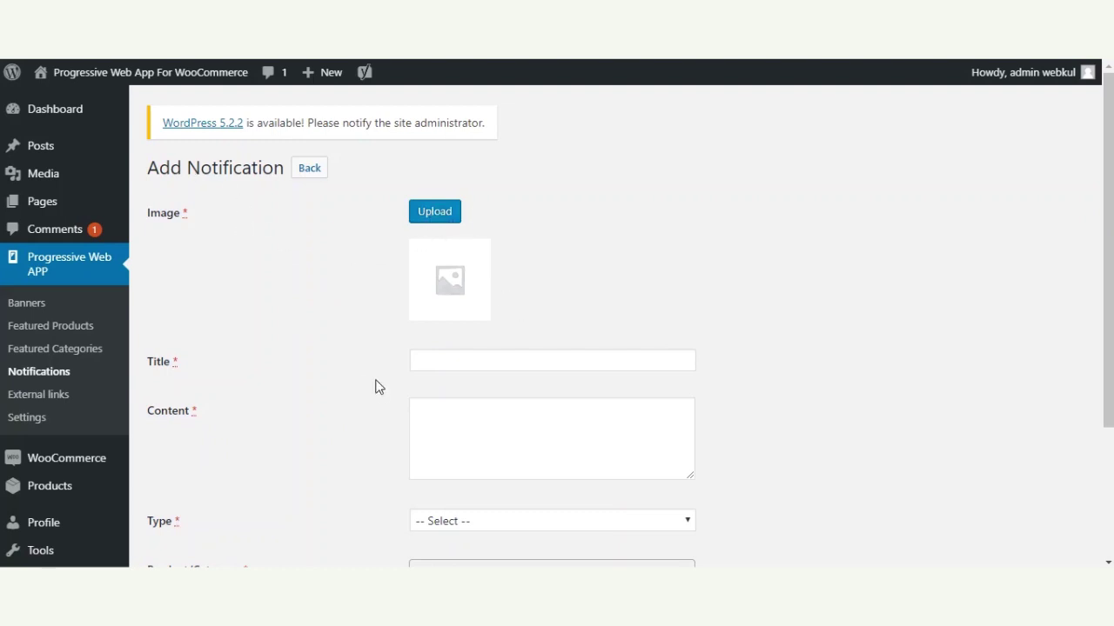
{"action": "left_click", "coordinate": [448, 364]}
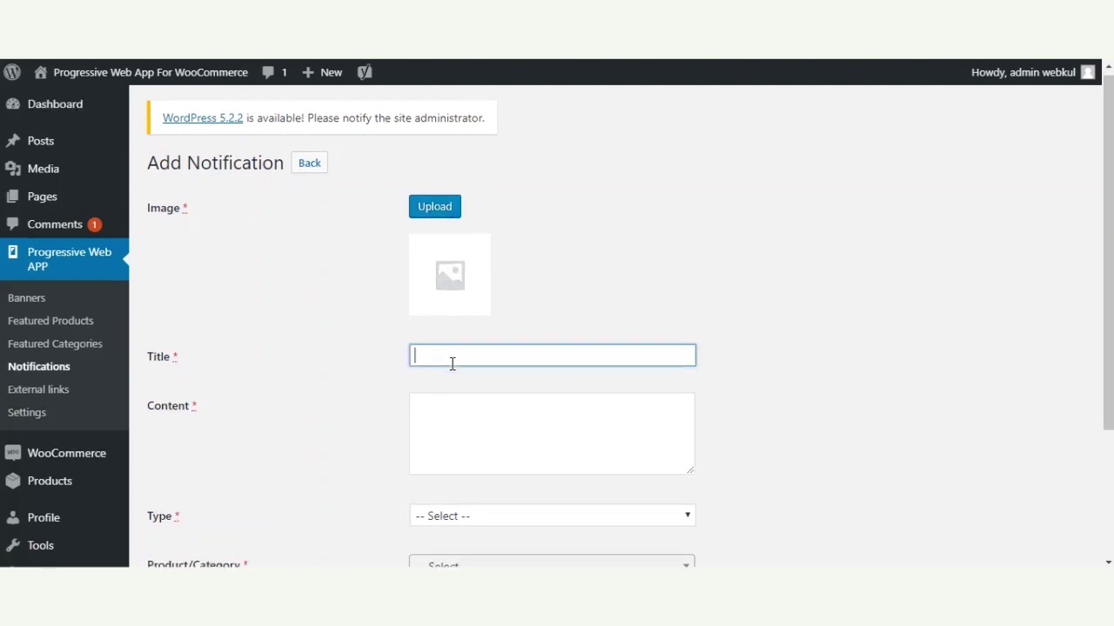
{"action": "scroll", "coordinate": [452, 364], "scroll_direction": "down", "scroll_amount": 1}
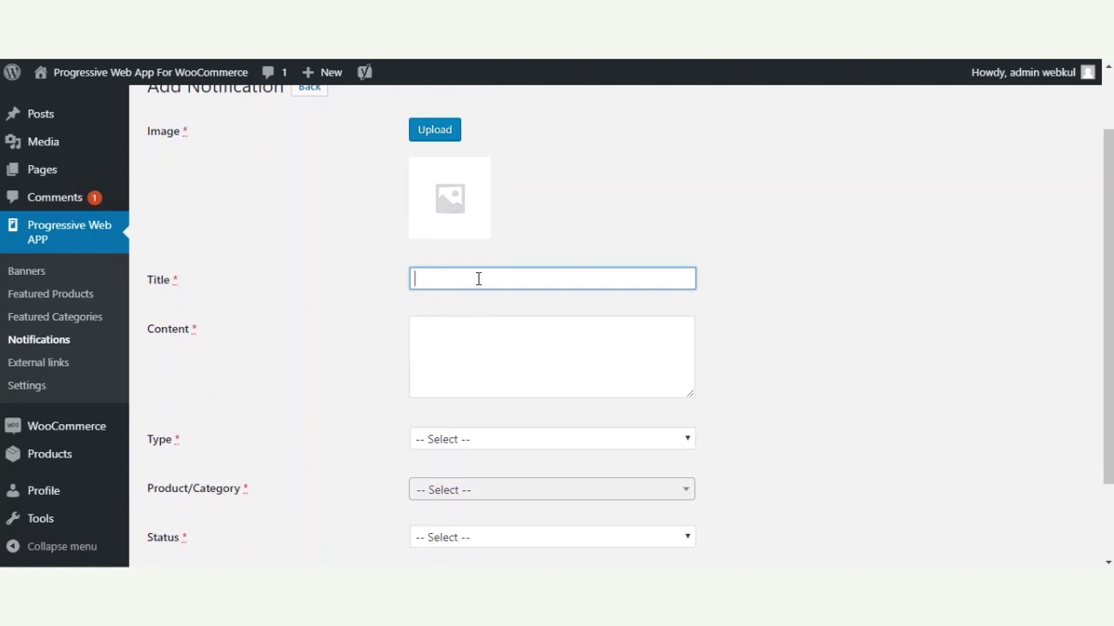
{"action": "left_click", "coordinate": [453, 342]}
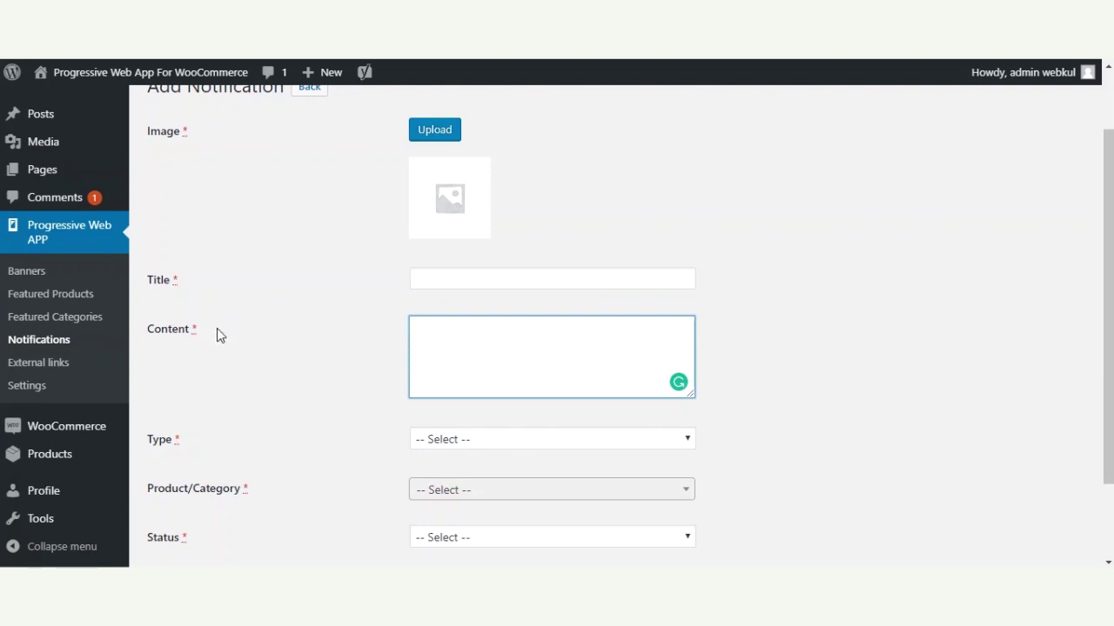
{"action": "scroll", "coordinate": [500, 367], "scroll_direction": "down", "scroll_amount": 2}
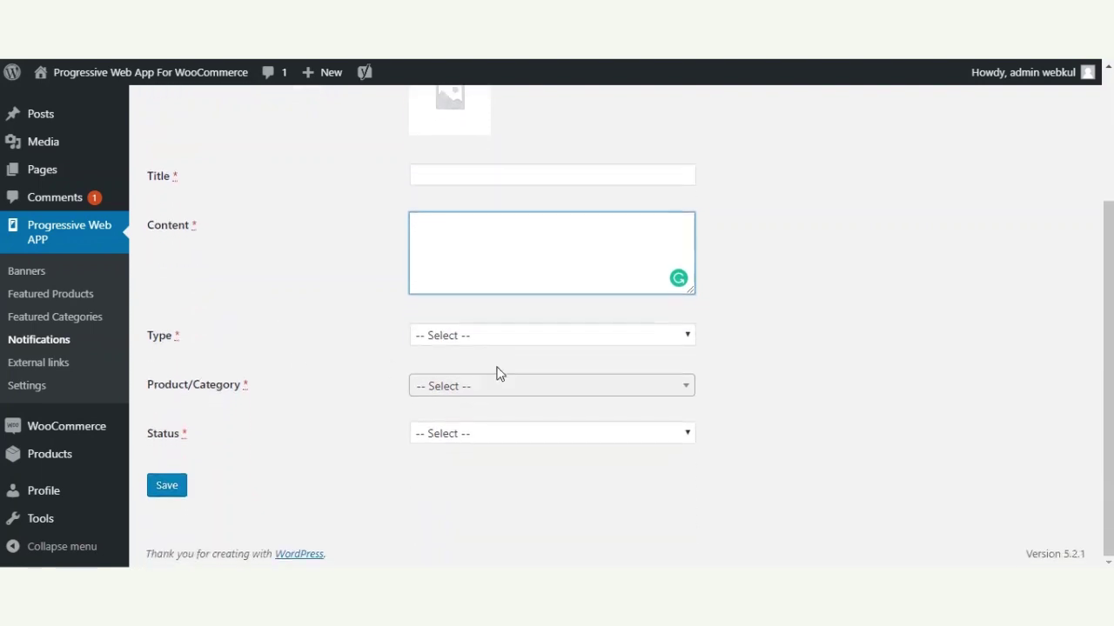
Step: Set the new notification's type to Product and view the selectable products without choosing a different one
{"action": "left_click", "coordinate": [546, 338]}
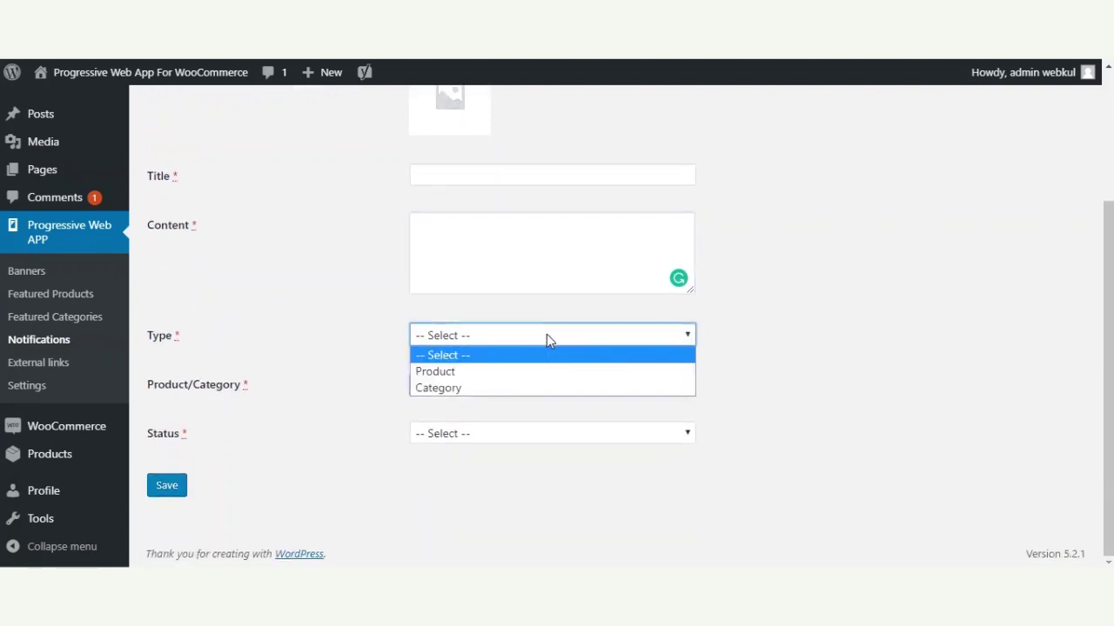
{"action": "left_click", "coordinate": [522, 377]}
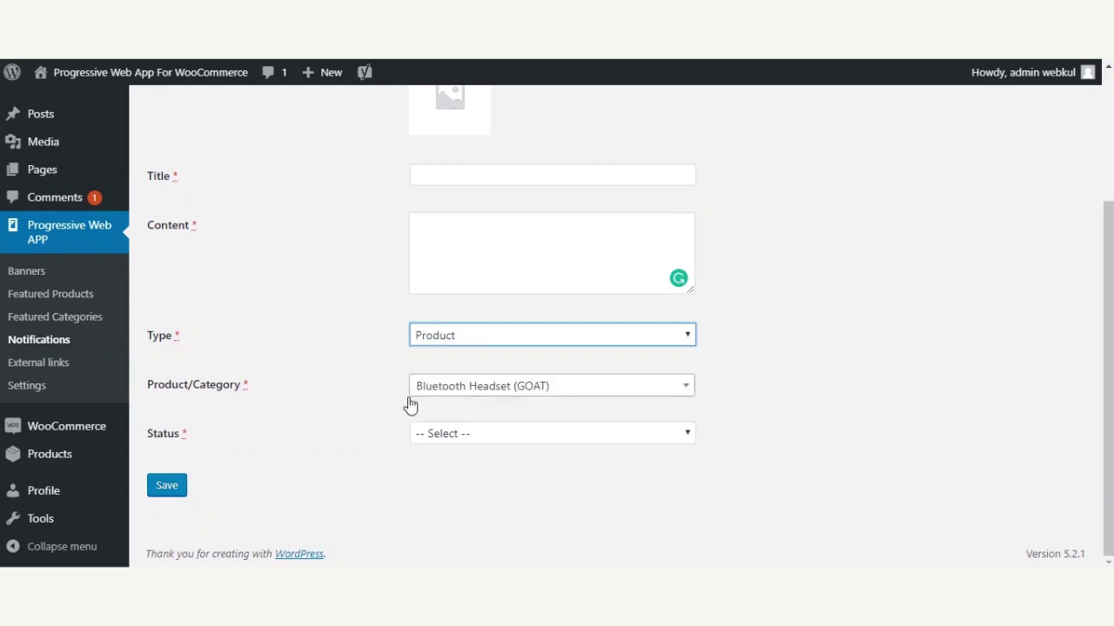
{"action": "left_click", "coordinate": [541, 390]}
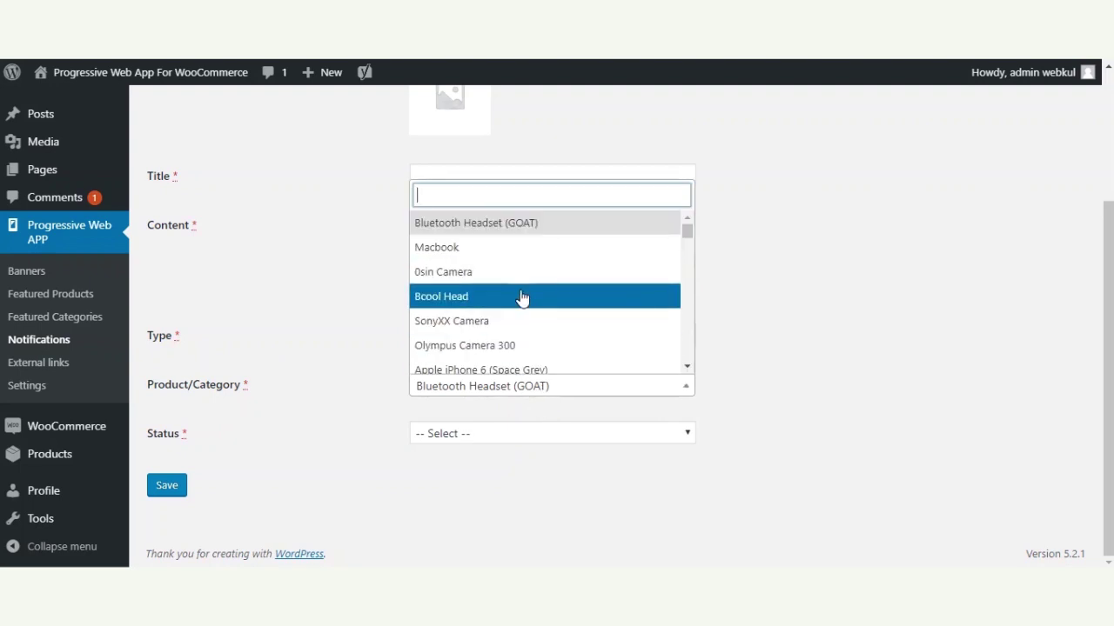
{"action": "left_click", "coordinate": [351, 337]}
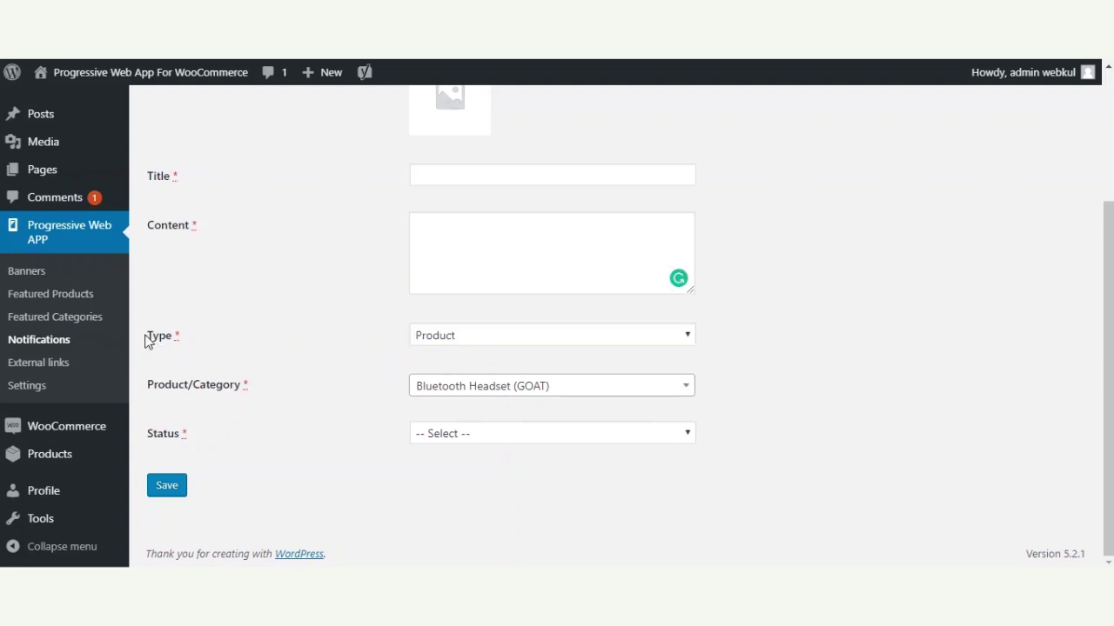
Step: Set the new notification's type to Category and view the selectable categories without choosing a different one
{"action": "left_click_drag", "start_coordinate": [144, 343], "coordinate": [179, 342]}
{"action": "left_click", "coordinate": [179, 343]}
{"action": "left_click", "coordinate": [454, 341]}
{"action": "left_click", "coordinate": [446, 388]}
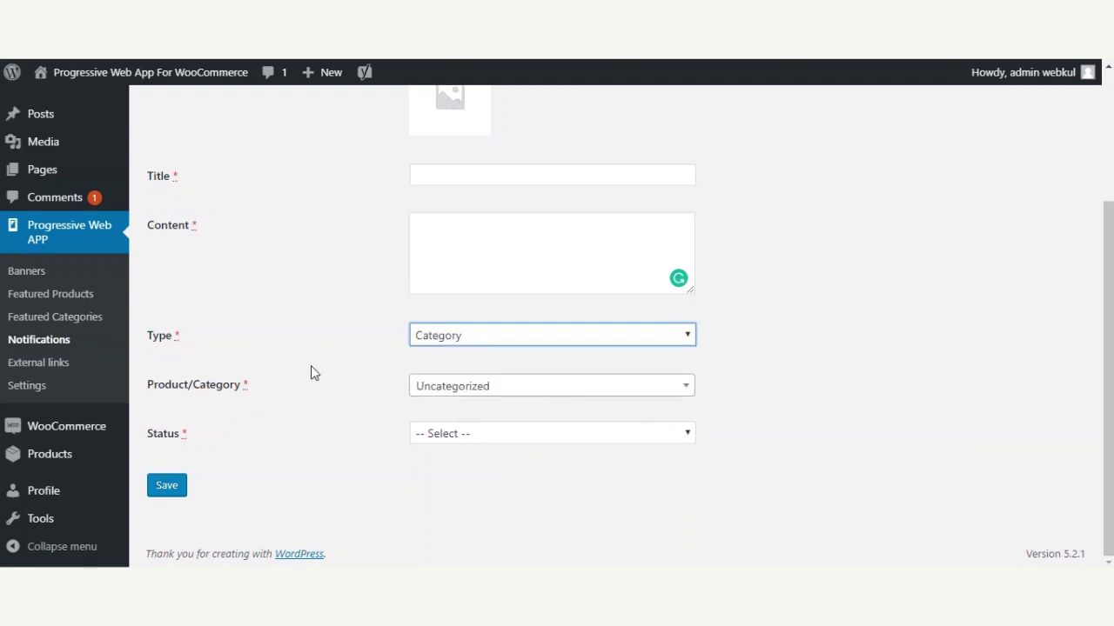
{"action": "left_click", "coordinate": [502, 389]}
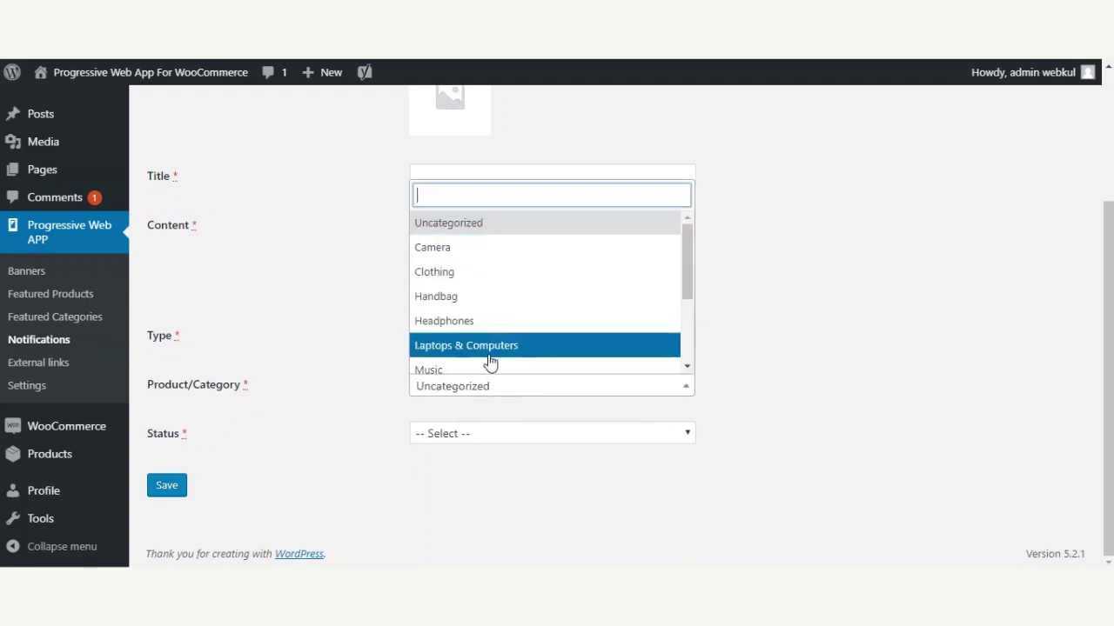
{"action": "left_click", "coordinate": [344, 350]}
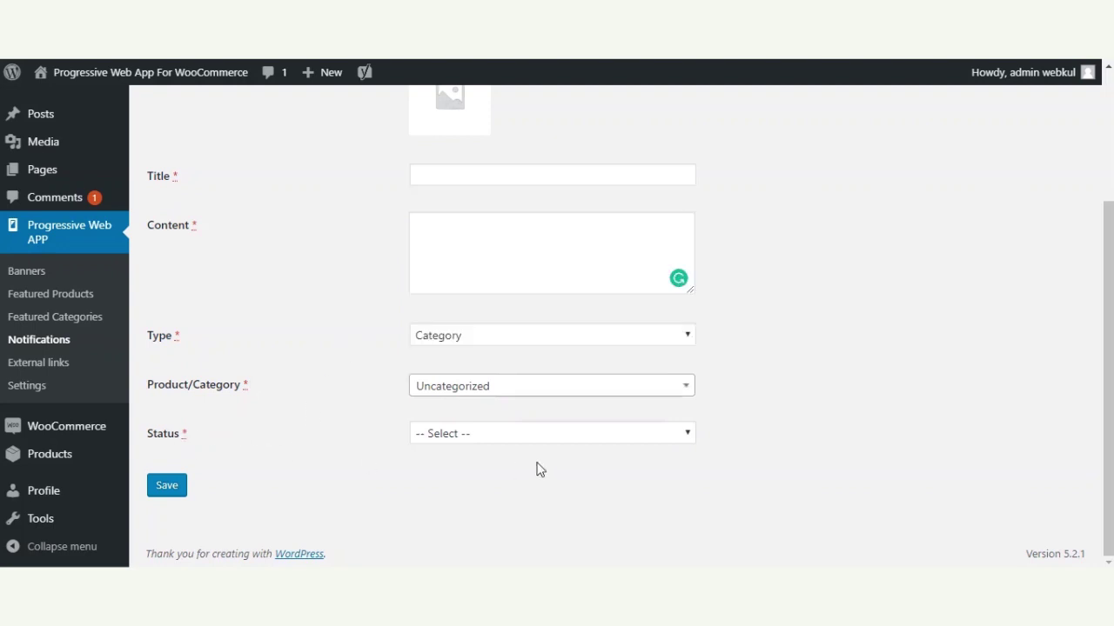
Step: View the new notification's Status options without choosing one, and return to the notification list without saving
{"action": "left_click", "coordinate": [553, 432]}
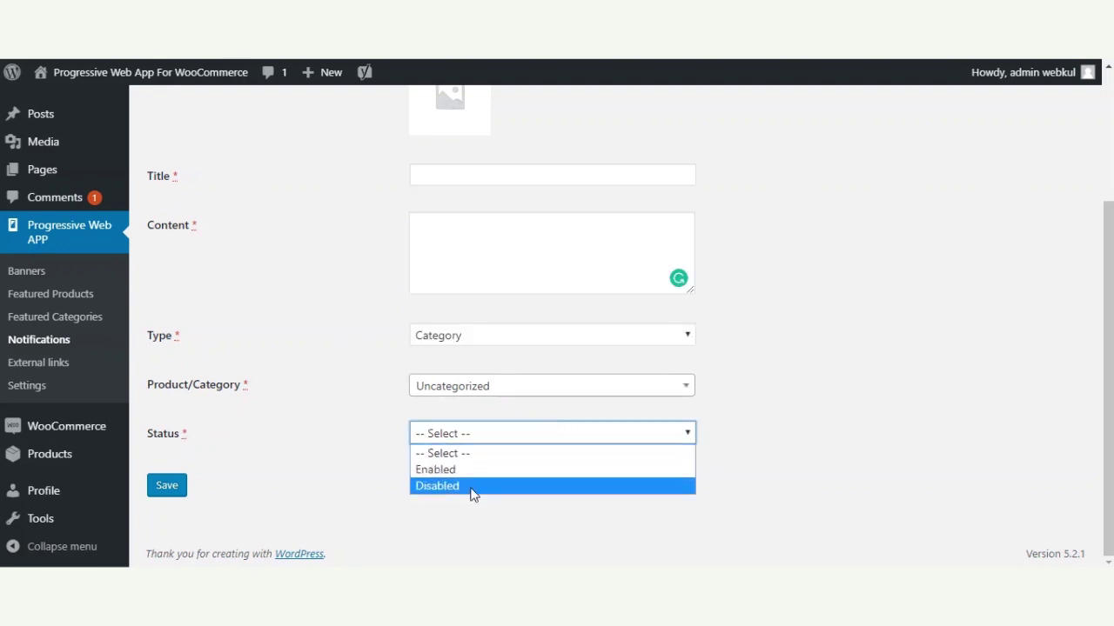
{"action": "left_click", "coordinate": [353, 484]}
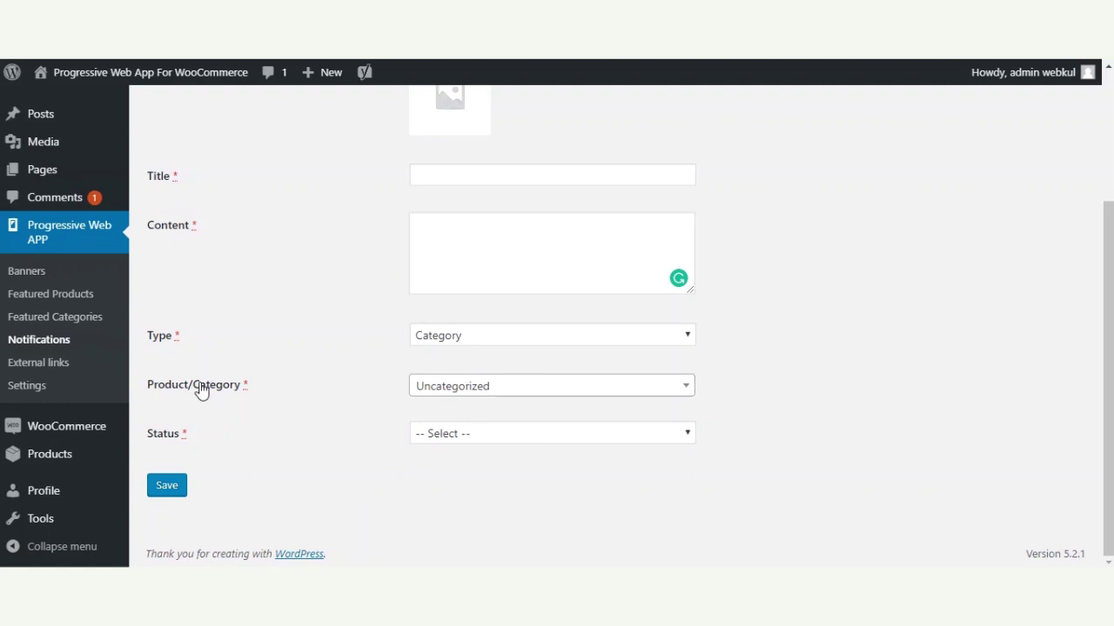
{"action": "scroll", "coordinate": [342, 376], "scroll_direction": "up", "scroll_amount": 3}
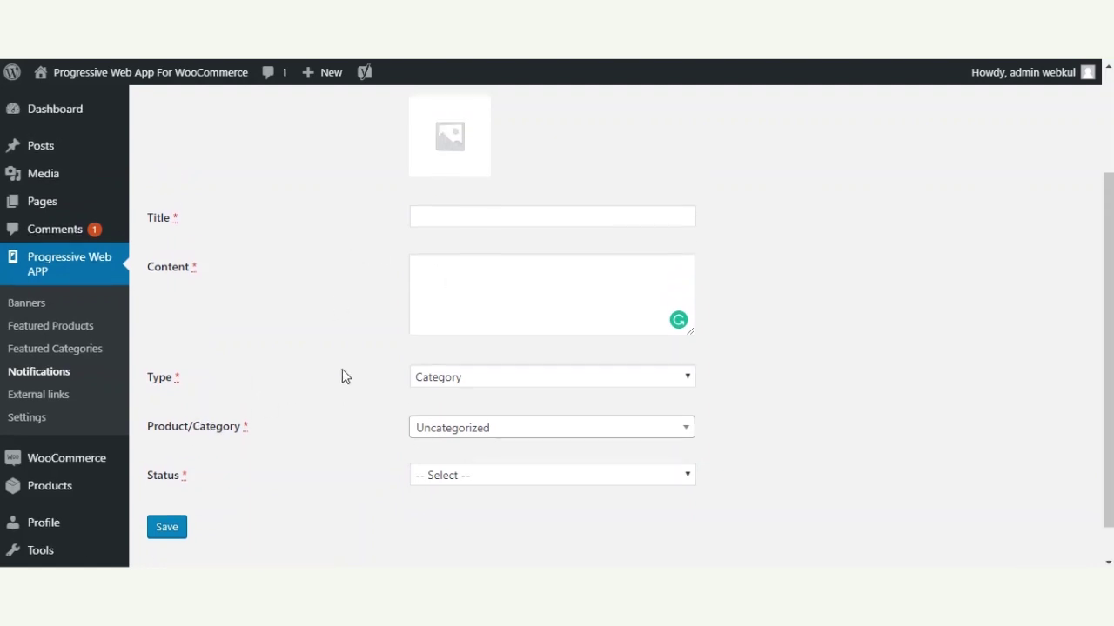
{"action": "scroll", "coordinate": [342, 375], "scroll_direction": "down", "scroll_amount": 3}
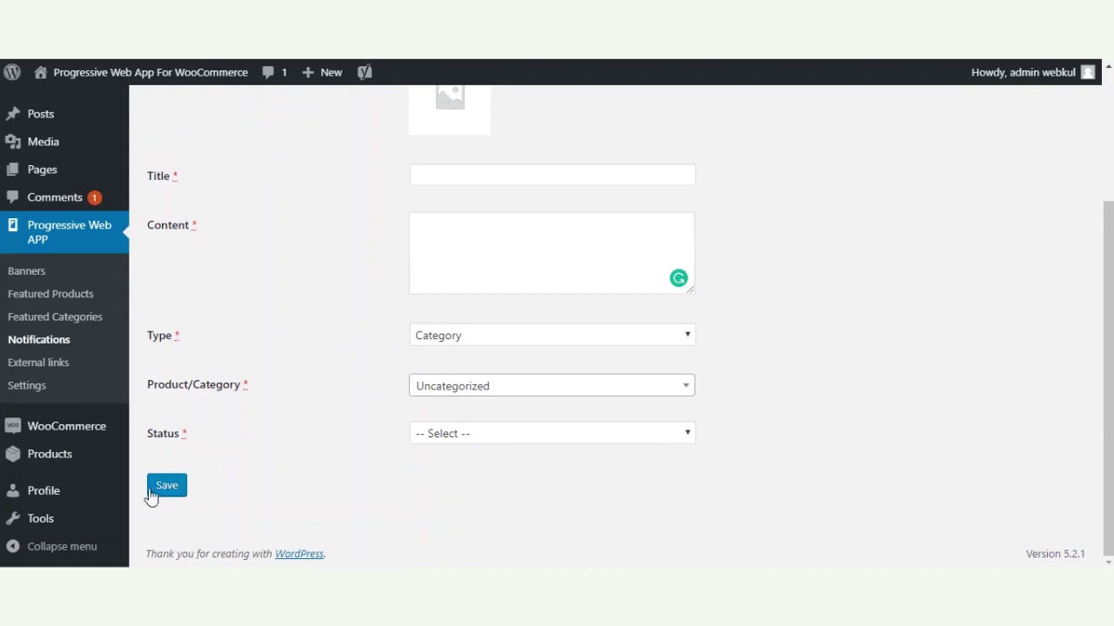
{"action": "left_click", "coordinate": [70, 340]}
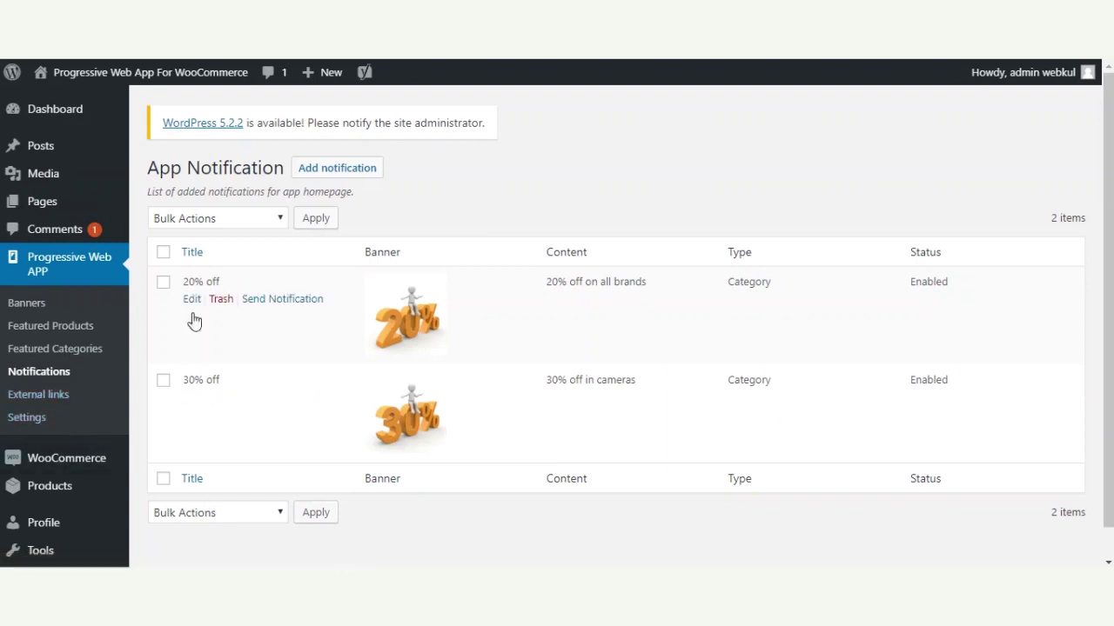
{"action": "scroll", "coordinate": [277, 435], "scroll_direction": "down", "scroll_amount": 1}
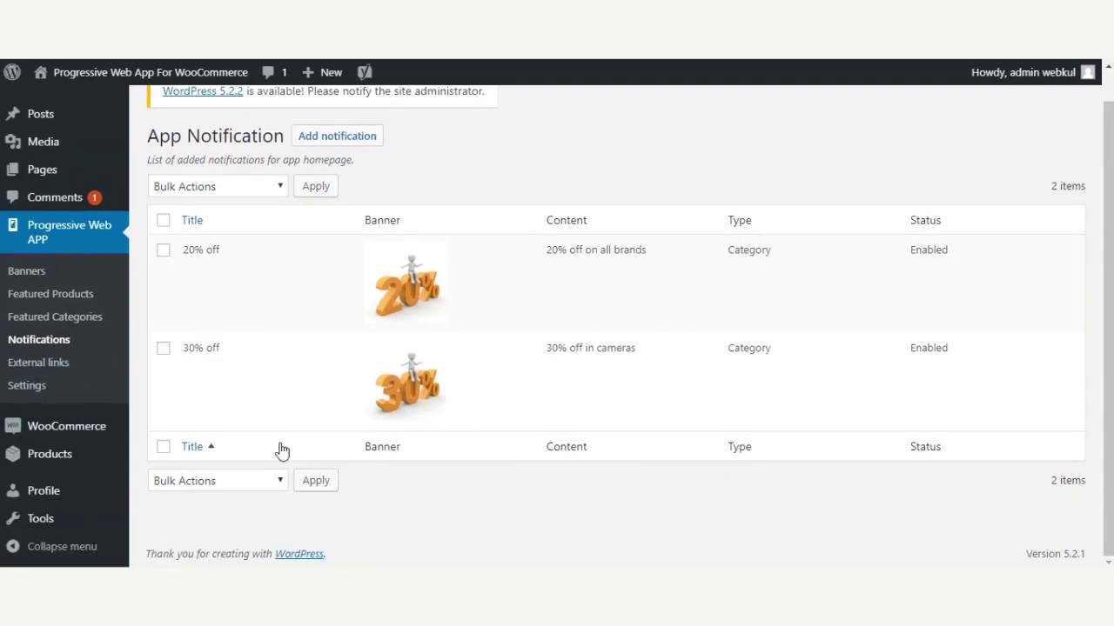
Step: Open the plugin's external links and add an empty fifth link row
{"action": "left_click", "coordinate": [44, 363]}
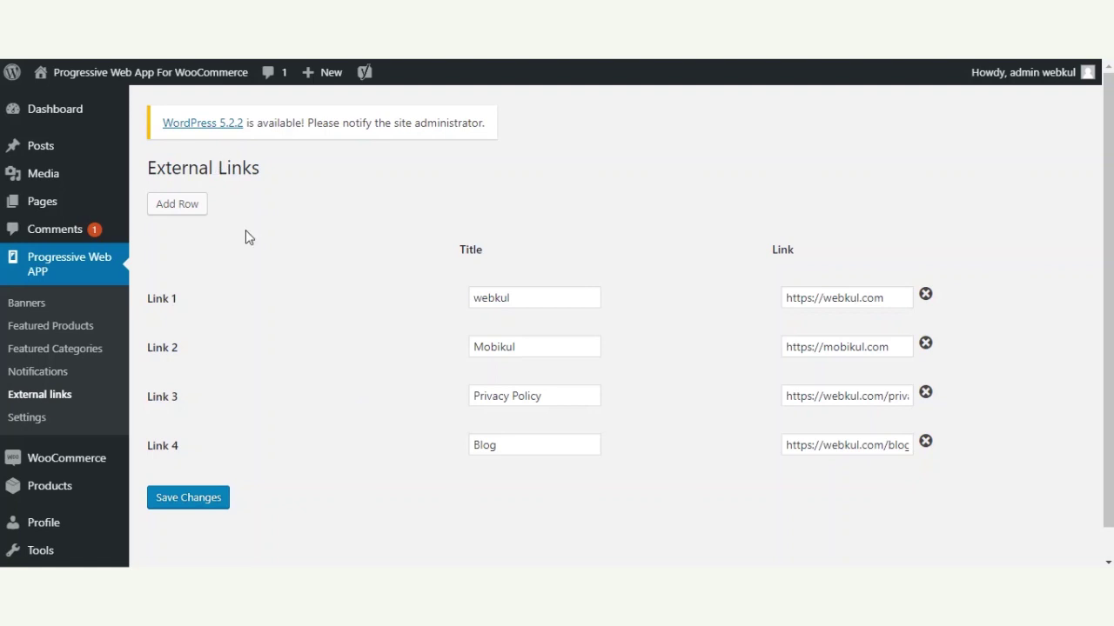
{"action": "left_click", "coordinate": [175, 209]}
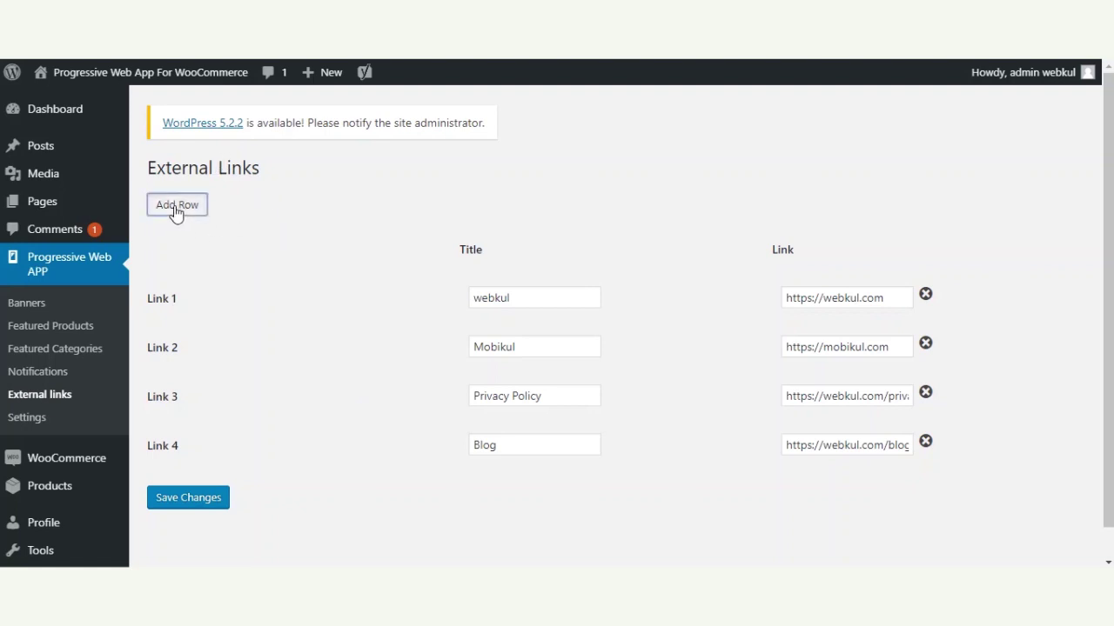
{"action": "scroll", "coordinate": [293, 378], "scroll_direction": "down", "scroll_amount": 2}
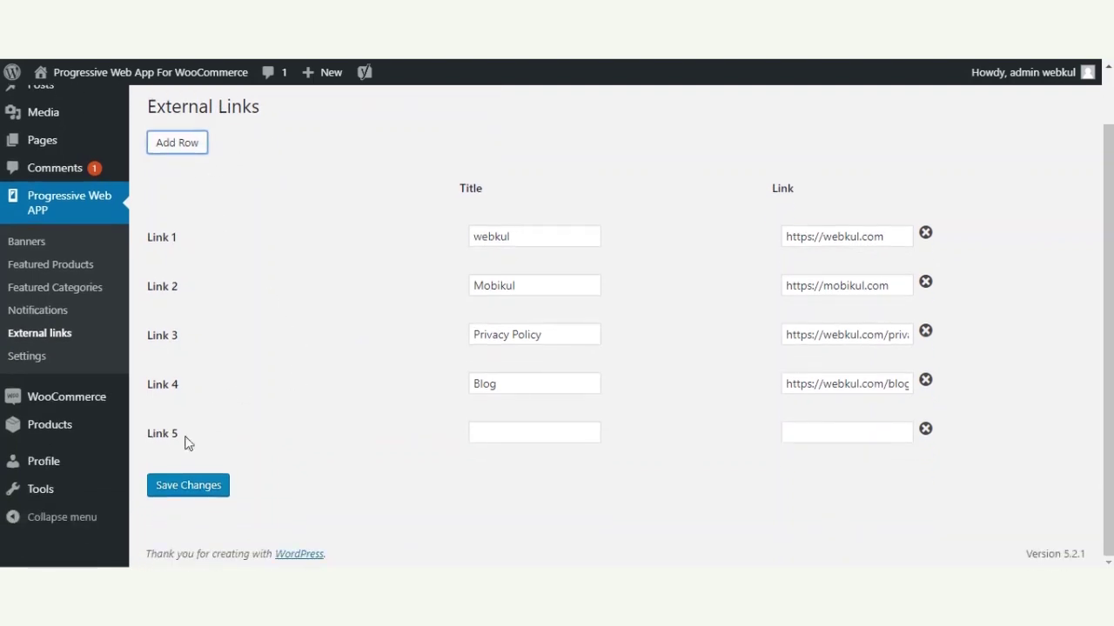
Step: Examine the Title and Link fields of the new fifth row, leaving both empty
{"action": "left_click", "coordinate": [506, 430]}
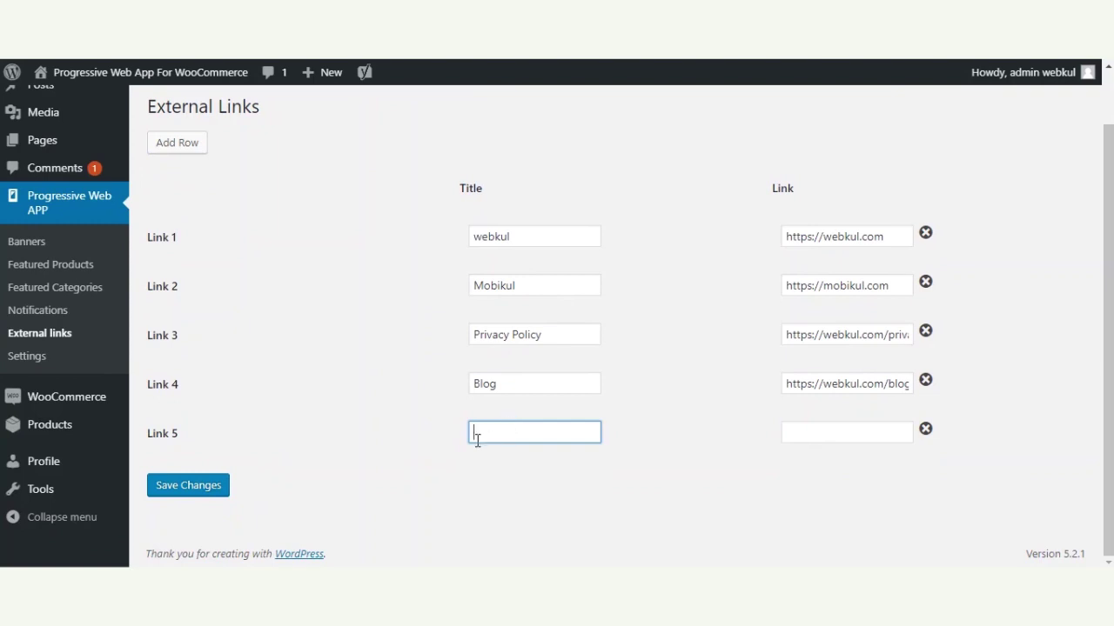
{"action": "left_click_drag", "start_coordinate": [455, 190], "coordinate": [490, 194]}
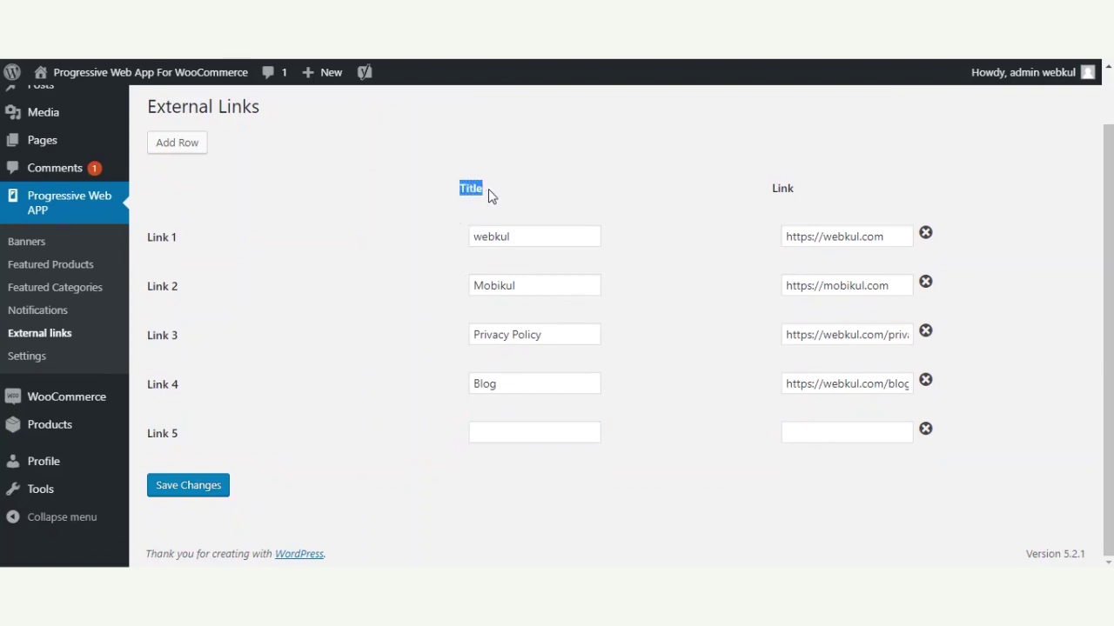
{"action": "left_click", "coordinate": [517, 433]}
{"action": "left_click", "coordinate": [753, 421]}
{"action": "left_click_drag", "start_coordinate": [770, 185], "coordinate": [808, 199]}
{"action": "left_click", "coordinate": [845, 438]}
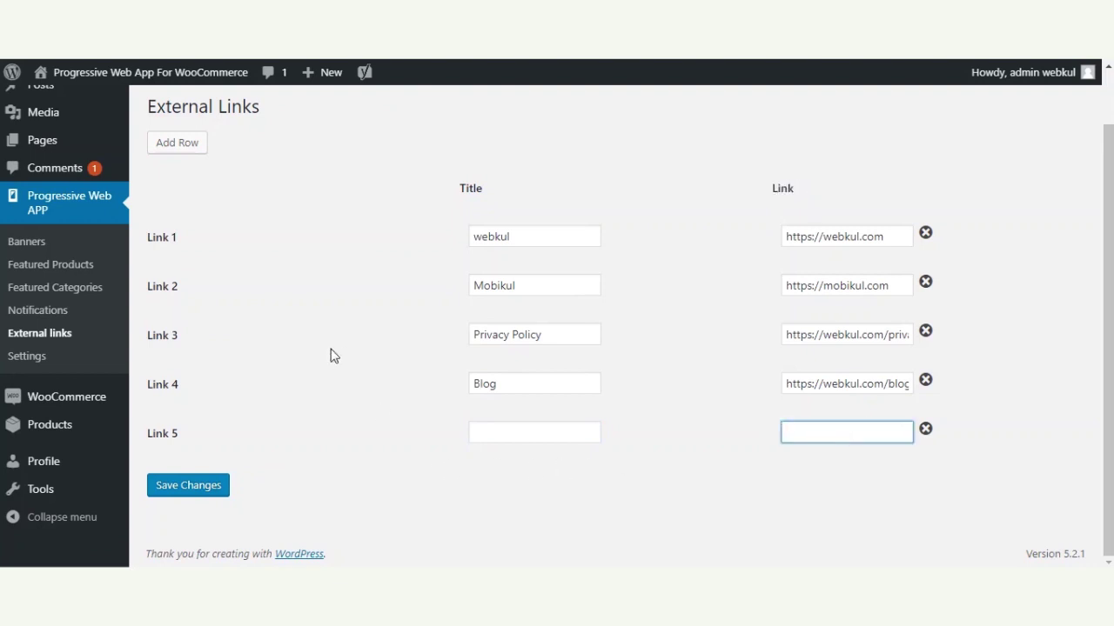
Step: Examine the title and URL of the first external link, webkul, without changing them
{"action": "left_click", "coordinate": [547, 236]}
{"action": "left_click", "coordinate": [481, 190]}
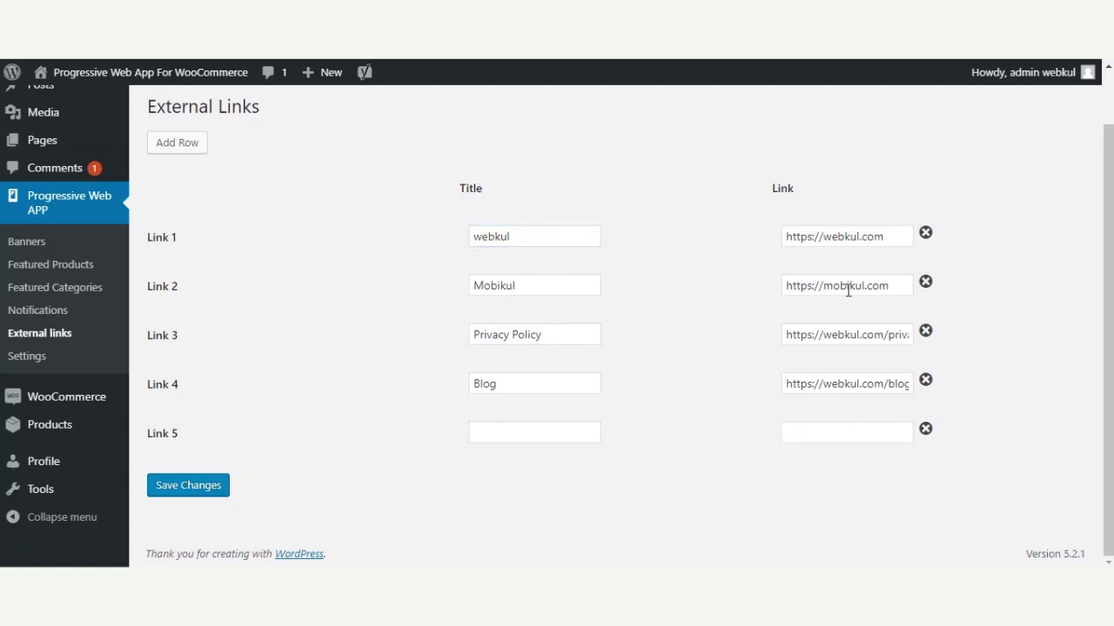
{"action": "left_click", "coordinate": [892, 237]}
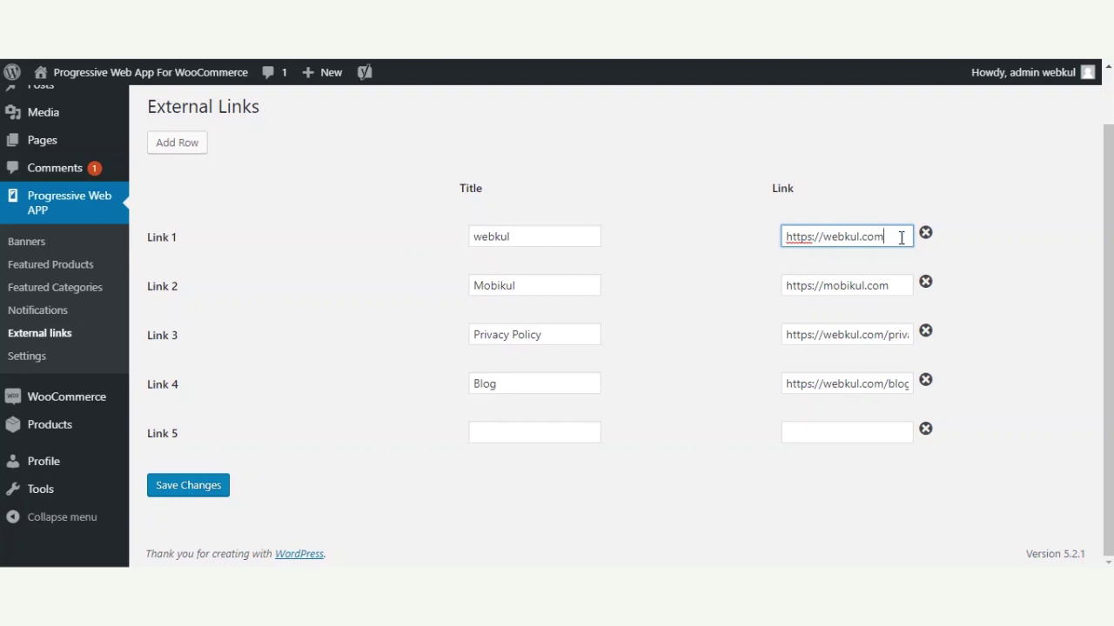
{"action": "left_click", "coordinate": [536, 240]}
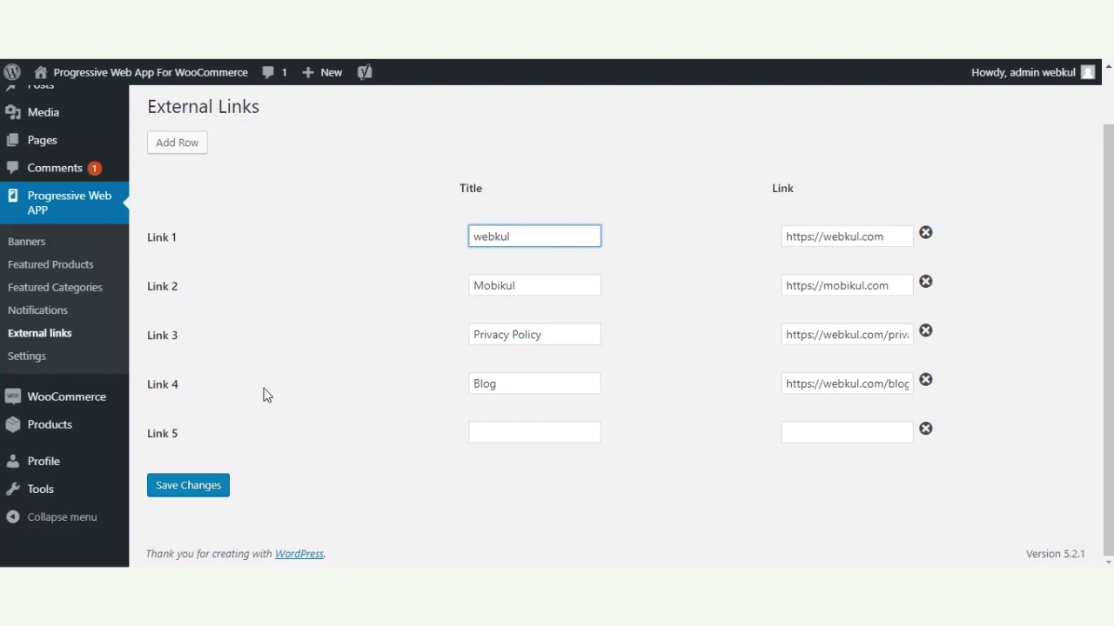
Step: Examine the titles and URLs of the Blog and Privacy Policy links without editing them
{"action": "left_click", "coordinate": [509, 388]}
{"action": "left_click", "coordinate": [833, 381]}
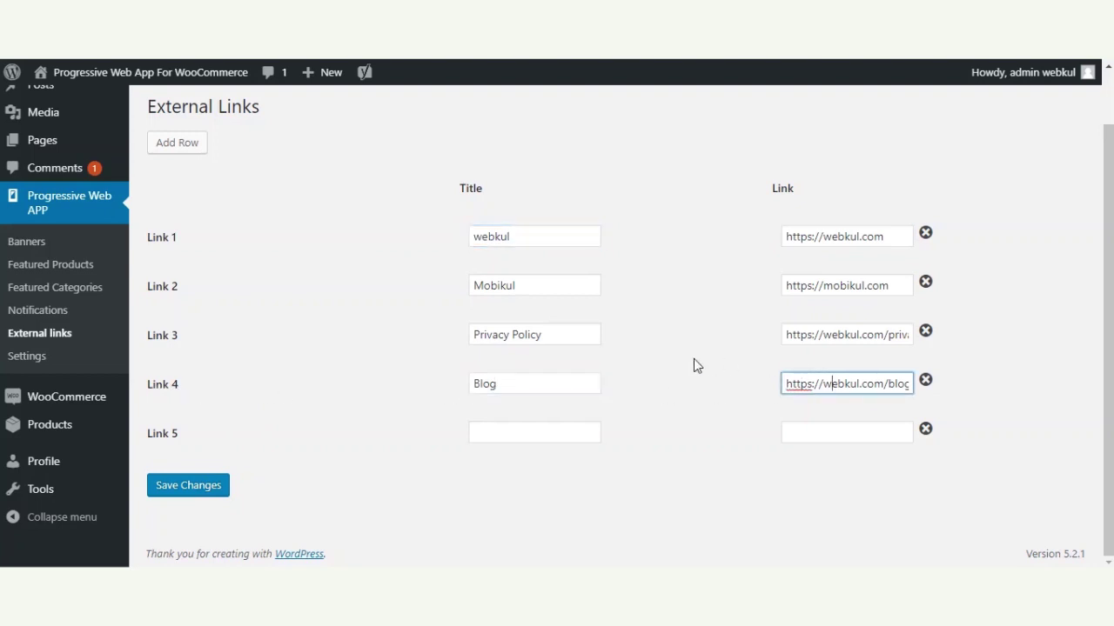
{"action": "left_click", "coordinate": [549, 334]}
{"action": "left_click", "coordinate": [609, 333]}
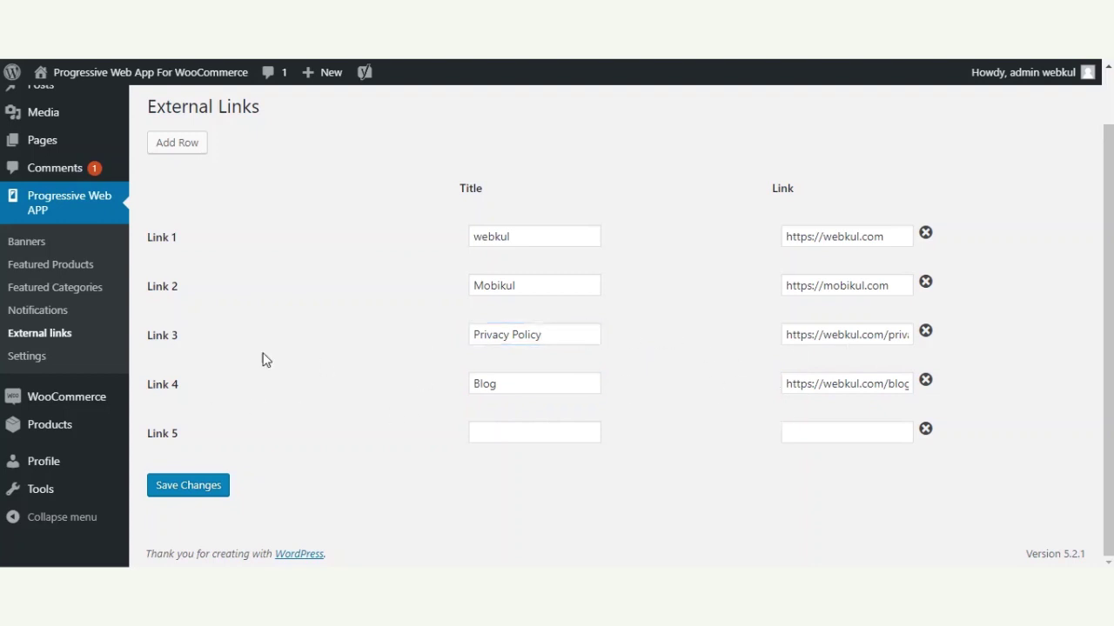
{"action": "left_click_drag", "start_coordinate": [812, 339], "coordinate": [842, 356]}
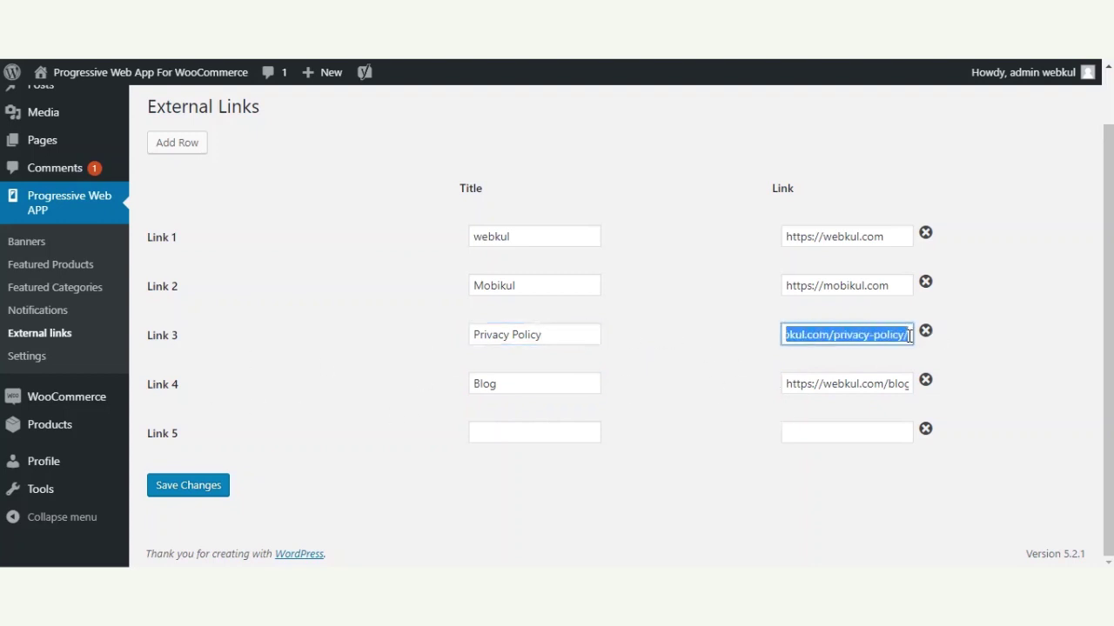
{"action": "left_click", "coordinate": [698, 340]}
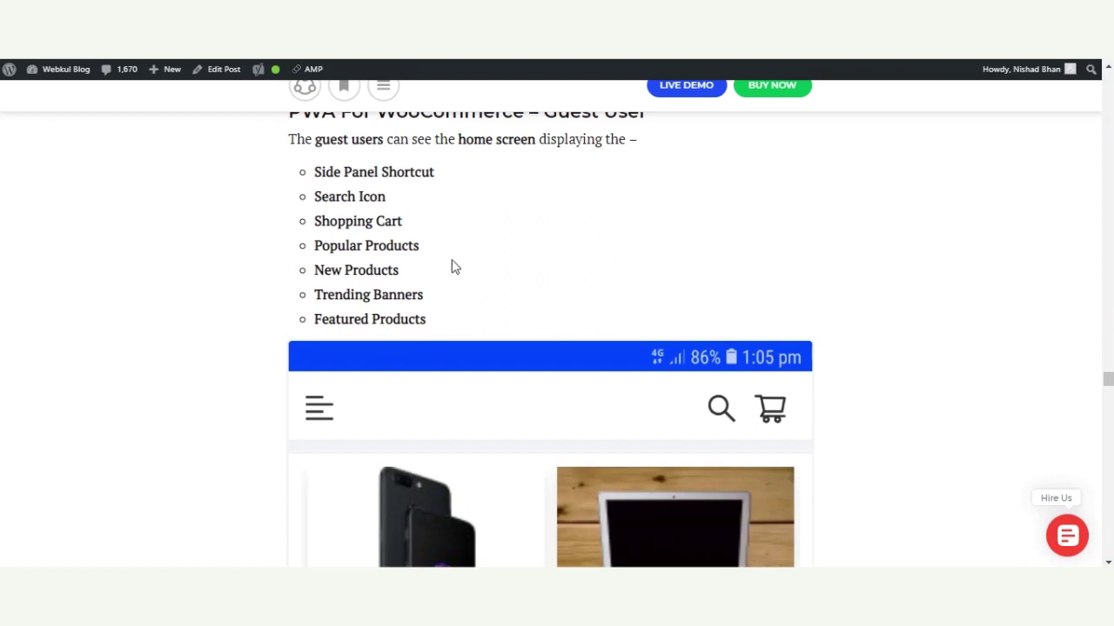
Step: Switch to the Webkul Blog guide and review the guest user's home screen, from categories through popular, new, trending and featured products
{"action": "scroll", "coordinate": [703, 417], "scroll_direction": "down", "scroll_amount": 2}
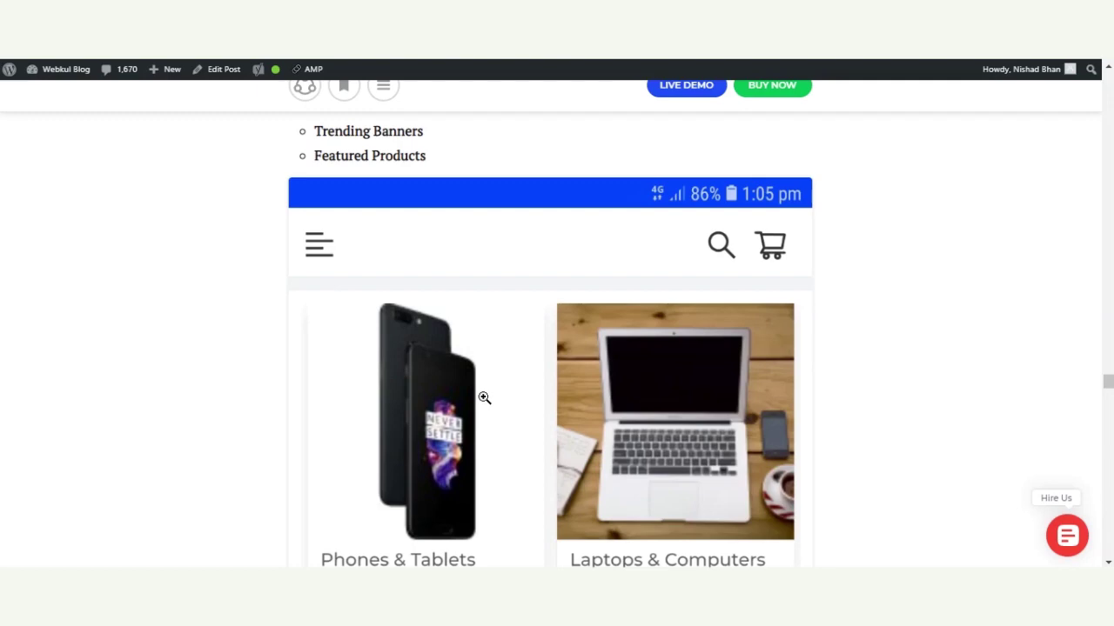
{"action": "scroll", "coordinate": [481, 398], "scroll_direction": "down", "scroll_amount": 5}
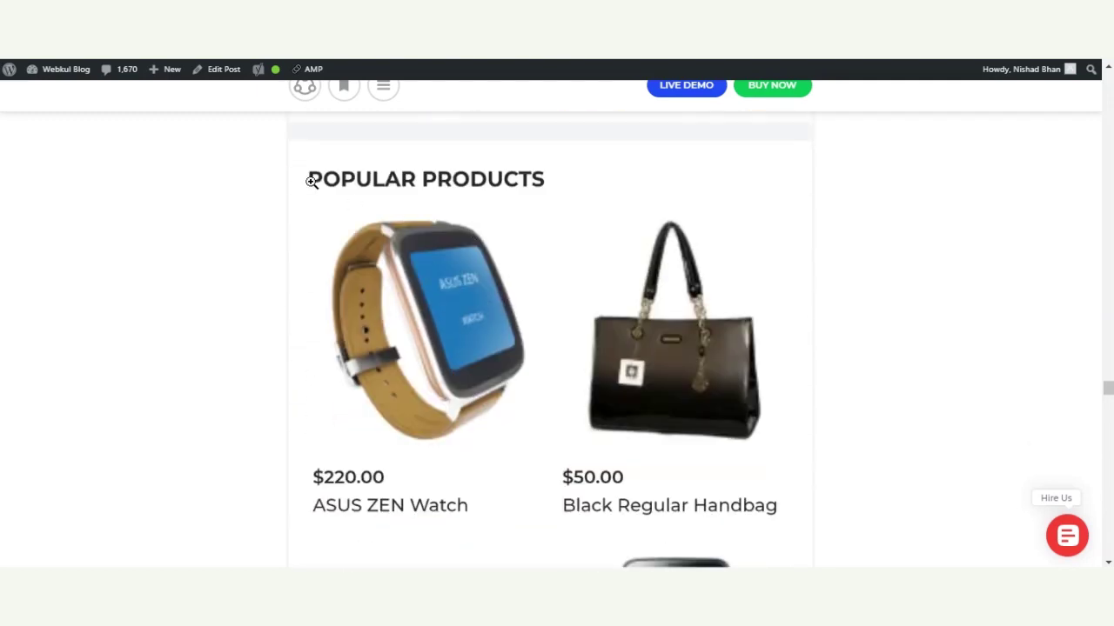
{"action": "scroll", "coordinate": [553, 428], "scroll_direction": "down", "scroll_amount": 1}
{"action": "scroll", "coordinate": [553, 428], "scroll_direction": "down", "scroll_amount": 12}
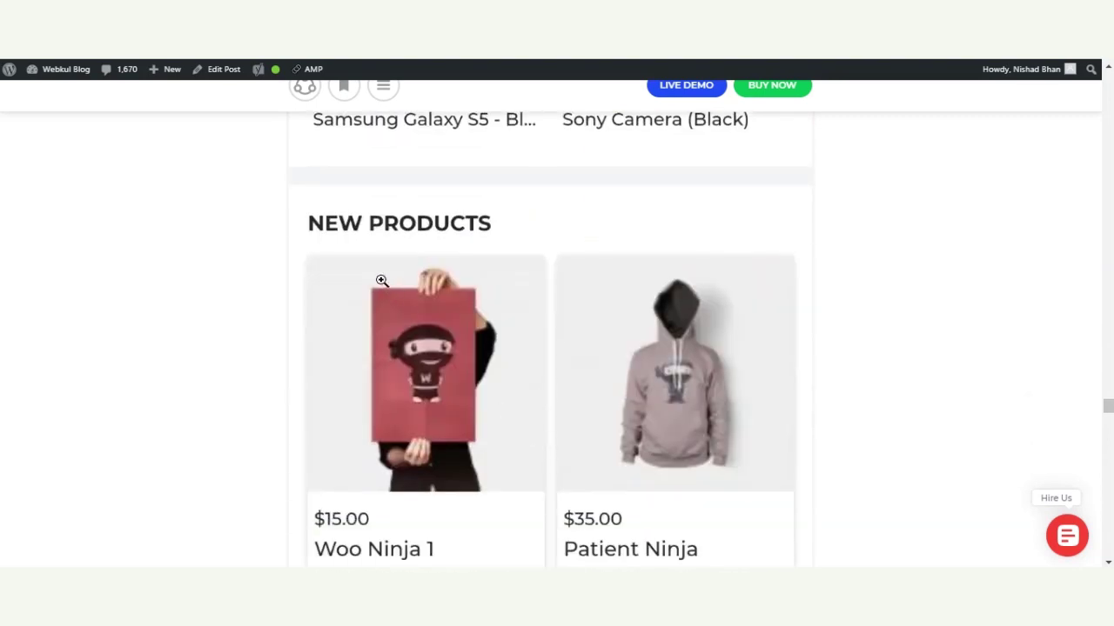
{"action": "scroll", "coordinate": [530, 358], "scroll_direction": "down", "scroll_amount": 2}
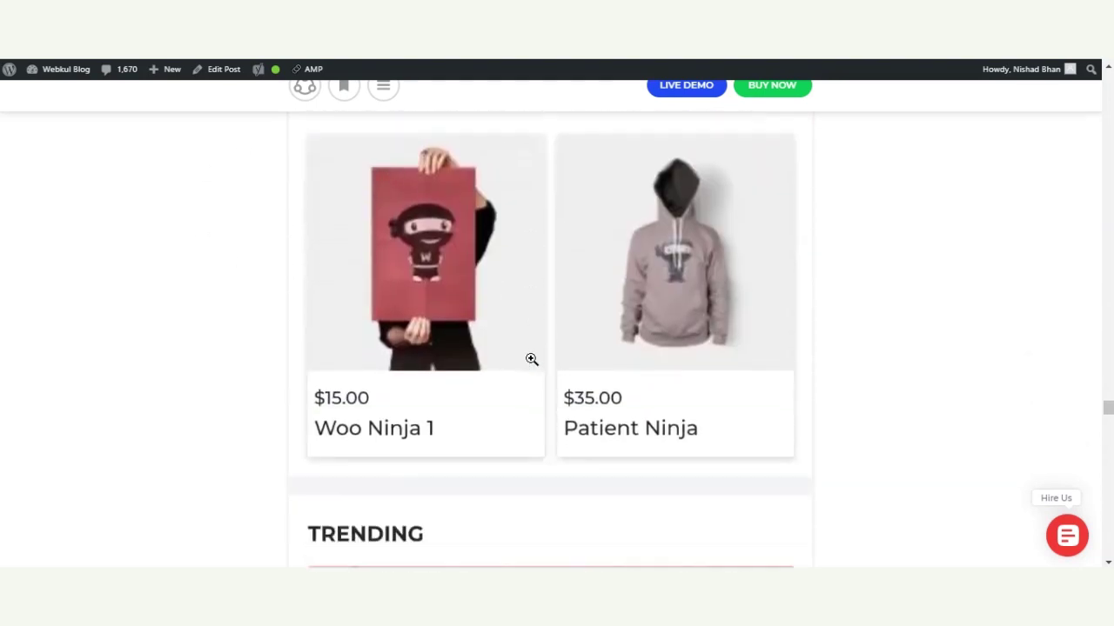
{"action": "scroll", "coordinate": [716, 352], "scroll_direction": "down", "scroll_amount": 3}
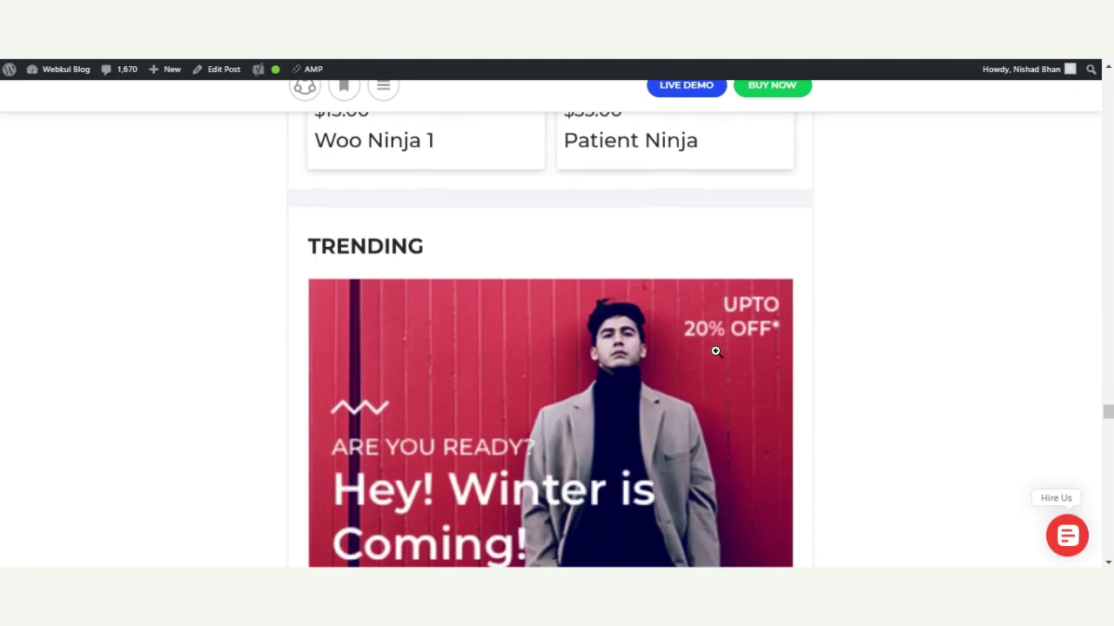
{"action": "scroll", "coordinate": [450, 340], "scroll_direction": "down", "scroll_amount": 3}
{"action": "scroll", "coordinate": [461, 342], "scroll_direction": "down", "scroll_amount": 8}
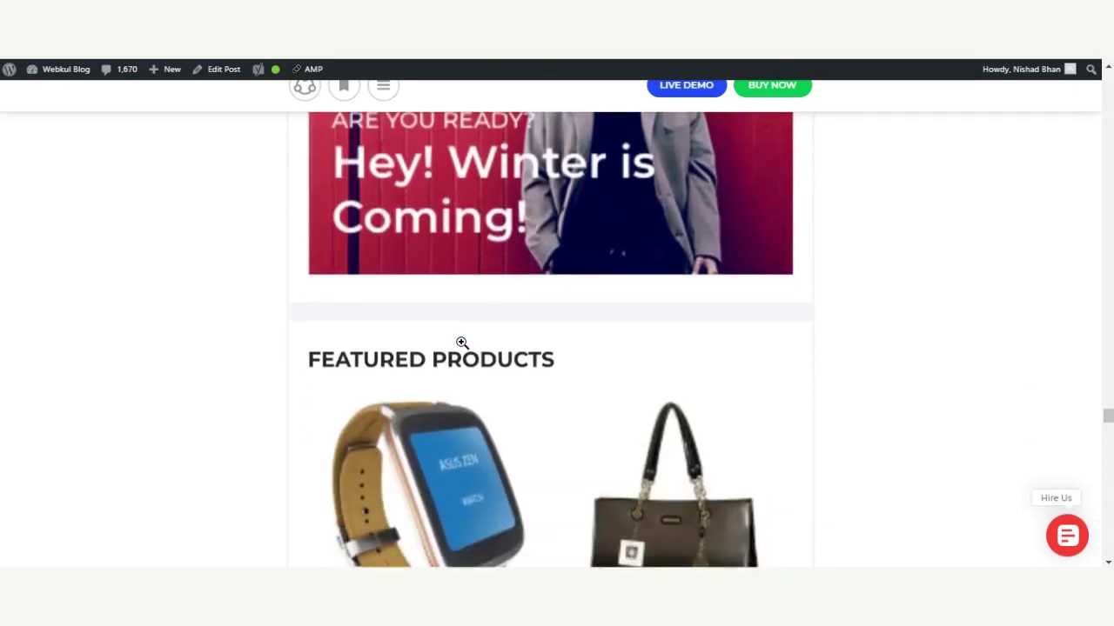
{"action": "scroll", "coordinate": [462, 342], "scroll_direction": "down", "scroll_amount": 10}
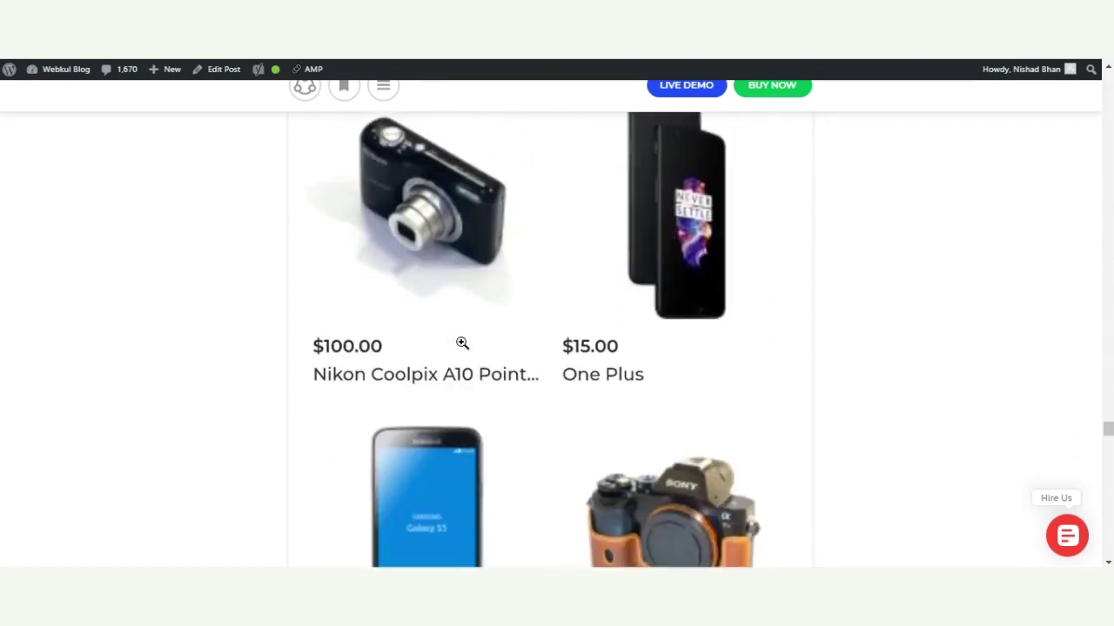
Step: Review the guide's left drawer section, from the menu icon through the categories to the external links under Others
{"action": "scroll", "coordinate": [461, 346], "scroll_direction": "down", "scroll_amount": 2}
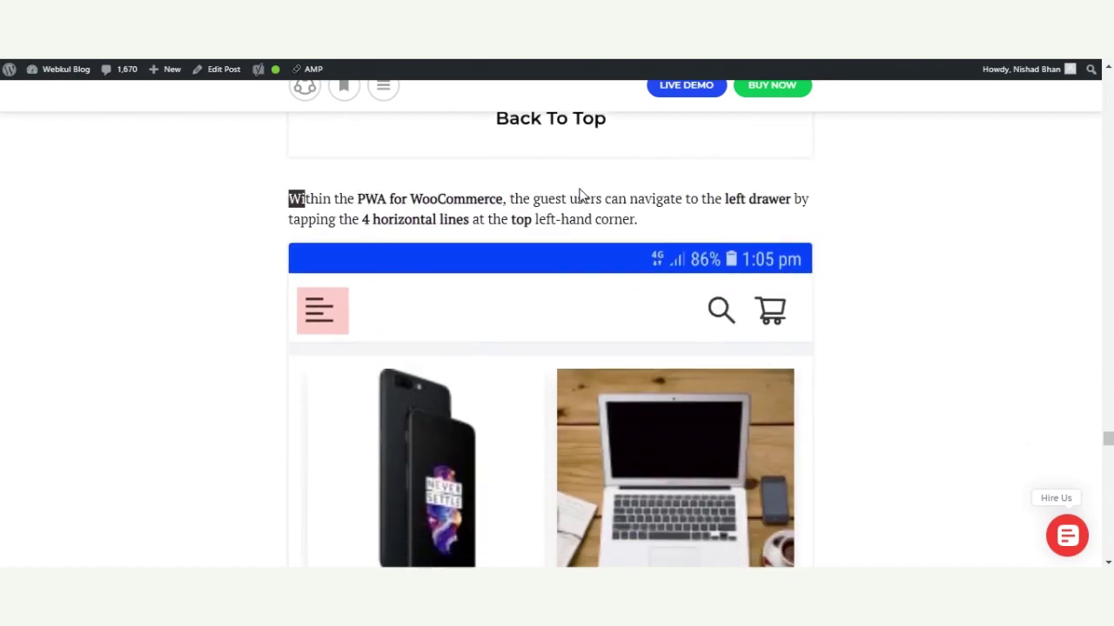
{"action": "scroll", "coordinate": [348, 318], "scroll_direction": "down", "scroll_amount": 1}
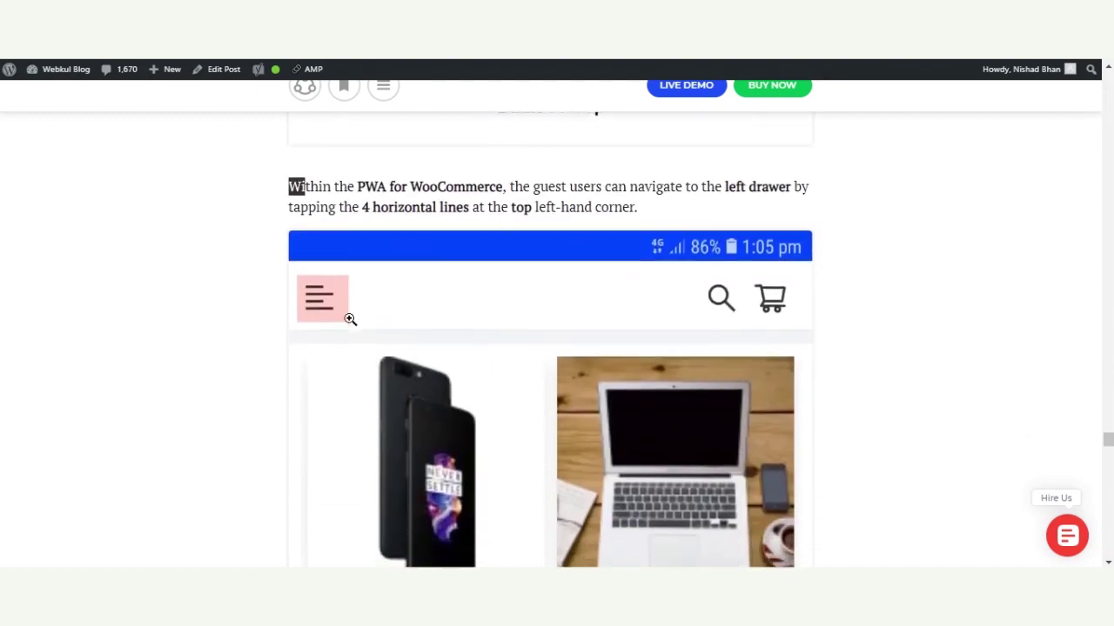
{"action": "scroll", "coordinate": [348, 318], "scroll_direction": "down", "scroll_amount": 3}
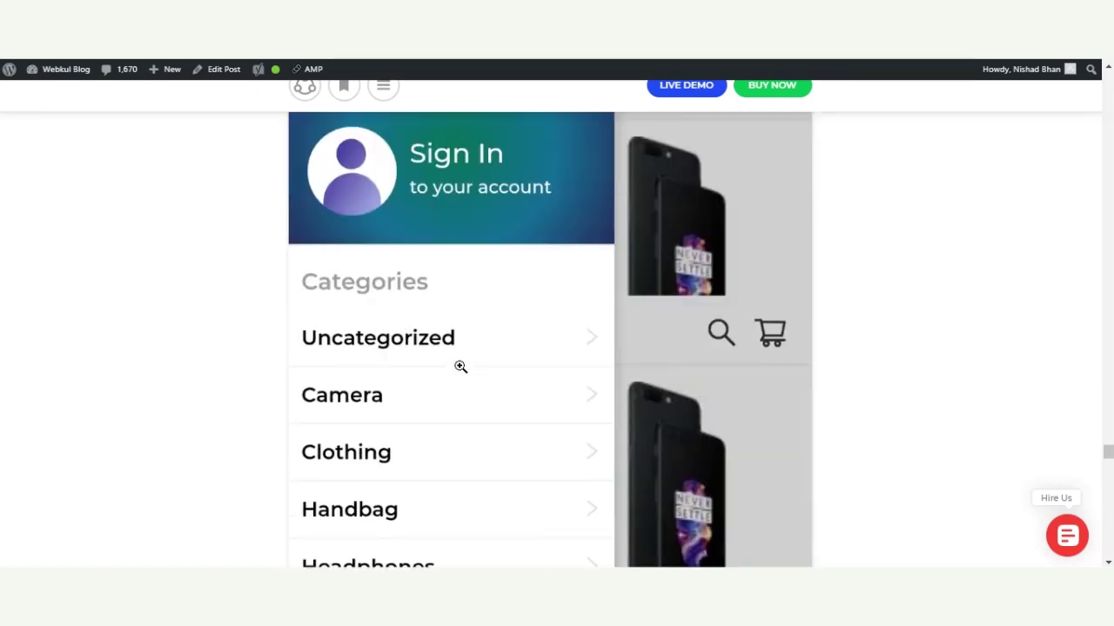
{"action": "scroll", "coordinate": [460, 366], "scroll_direction": "up", "scroll_amount": 3}
{"action": "scroll", "coordinate": [461, 366], "scroll_direction": "down", "scroll_amount": 3}
{"action": "scroll", "coordinate": [460, 367], "scroll_direction": "up", "scroll_amount": 3}
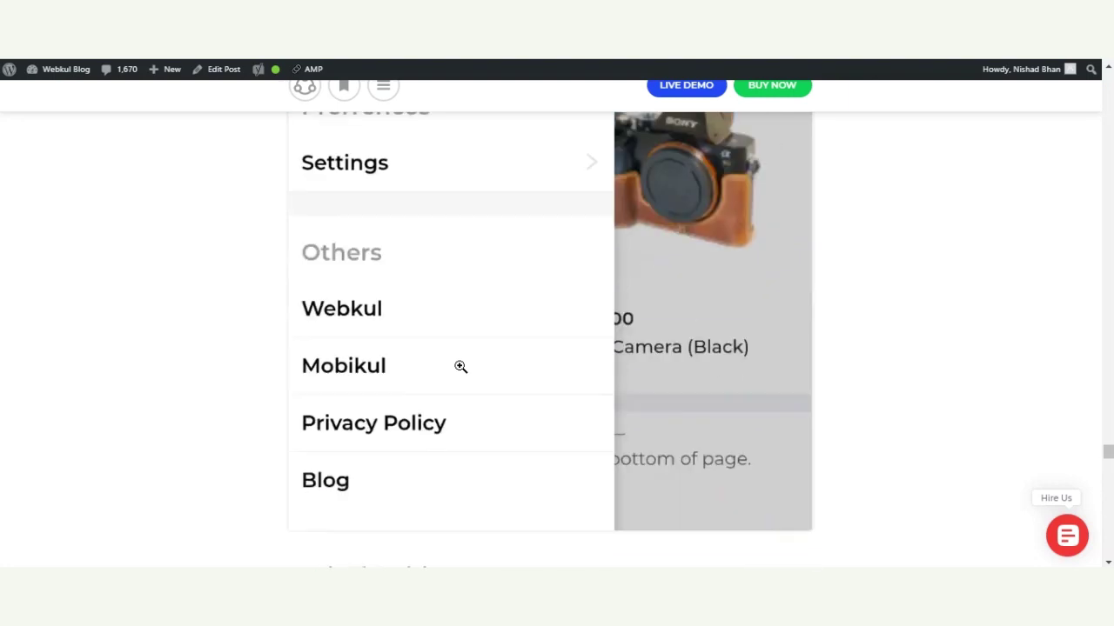
{"action": "scroll", "coordinate": [372, 383], "scroll_direction": "down", "scroll_amount": 2}
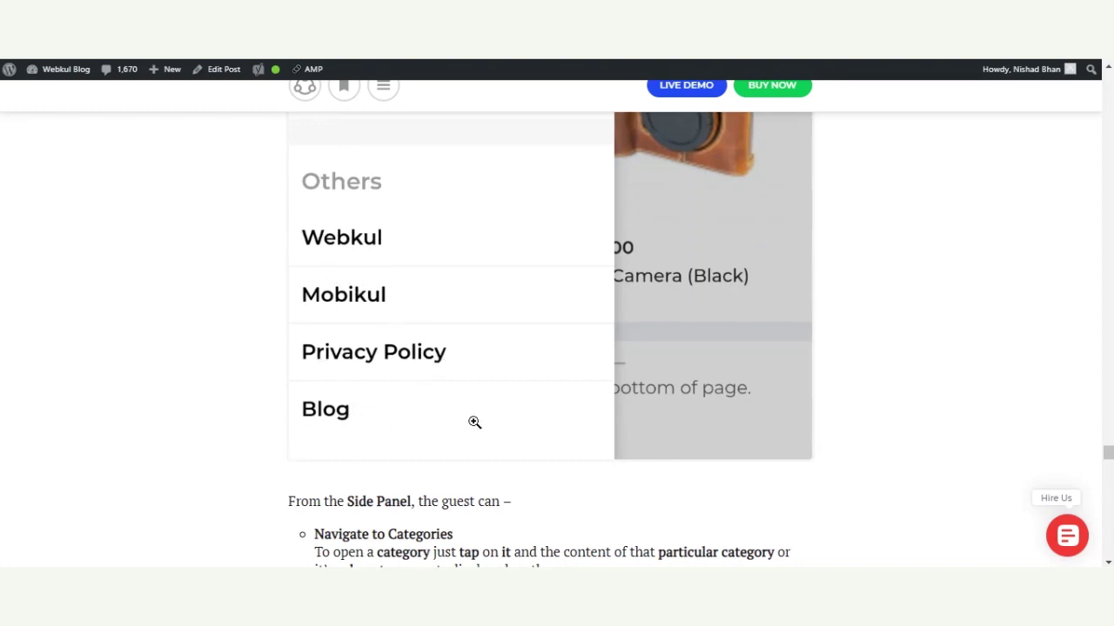
Step: Return to the start of the pictured left drawer and examine its Sign In area and category entries
{"action": "scroll", "coordinate": [452, 423], "scroll_direction": "up", "scroll_amount": 8}
{"action": "scroll", "coordinate": [452, 424], "scroll_direction": "up", "scroll_amount": 1}
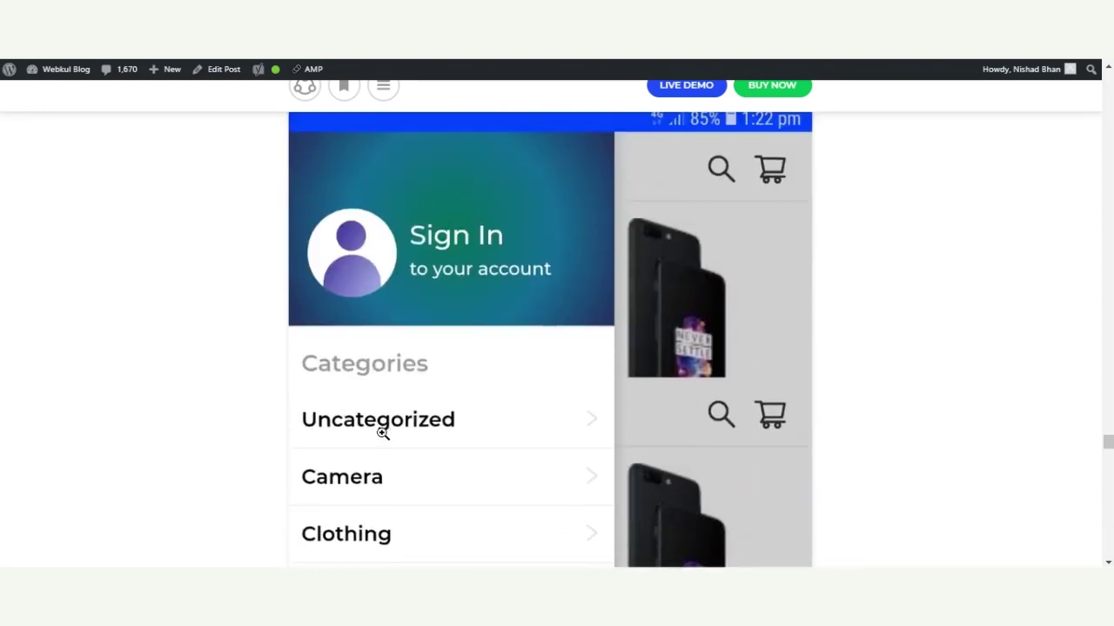
{"action": "scroll", "coordinate": [362, 425], "scroll_direction": "down", "scroll_amount": 2}
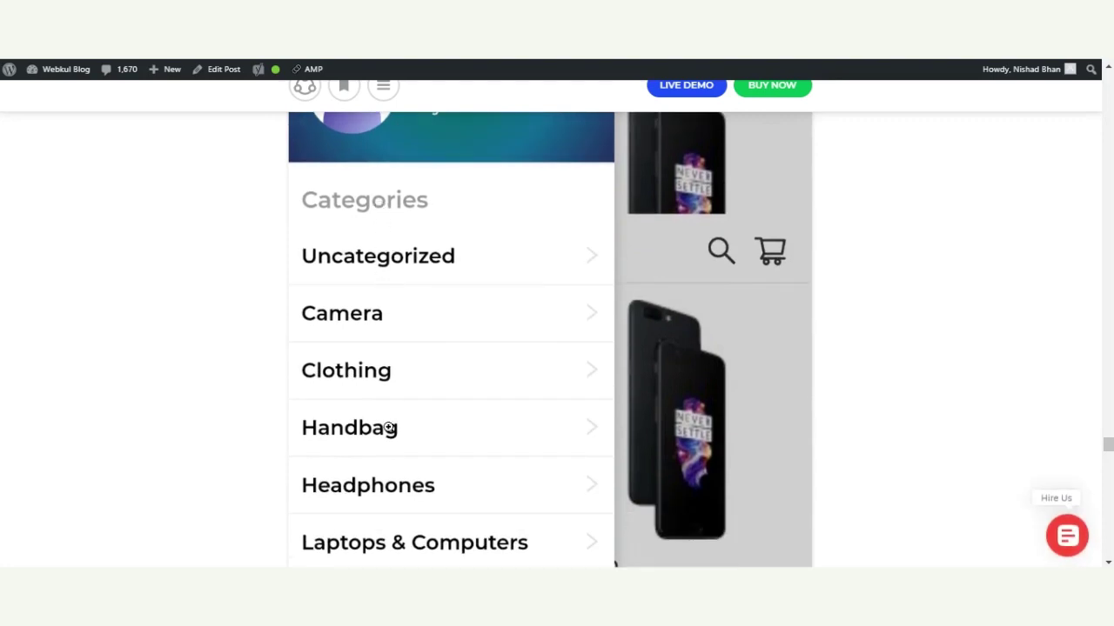
{"action": "scroll", "coordinate": [388, 435], "scroll_direction": "down", "scroll_amount": 3}
{"action": "scroll", "coordinate": [391, 450], "scroll_direction": "up", "scroll_amount": 4}
{"action": "scroll", "coordinate": [418, 450], "scroll_direction": "down", "scroll_amount": 2}
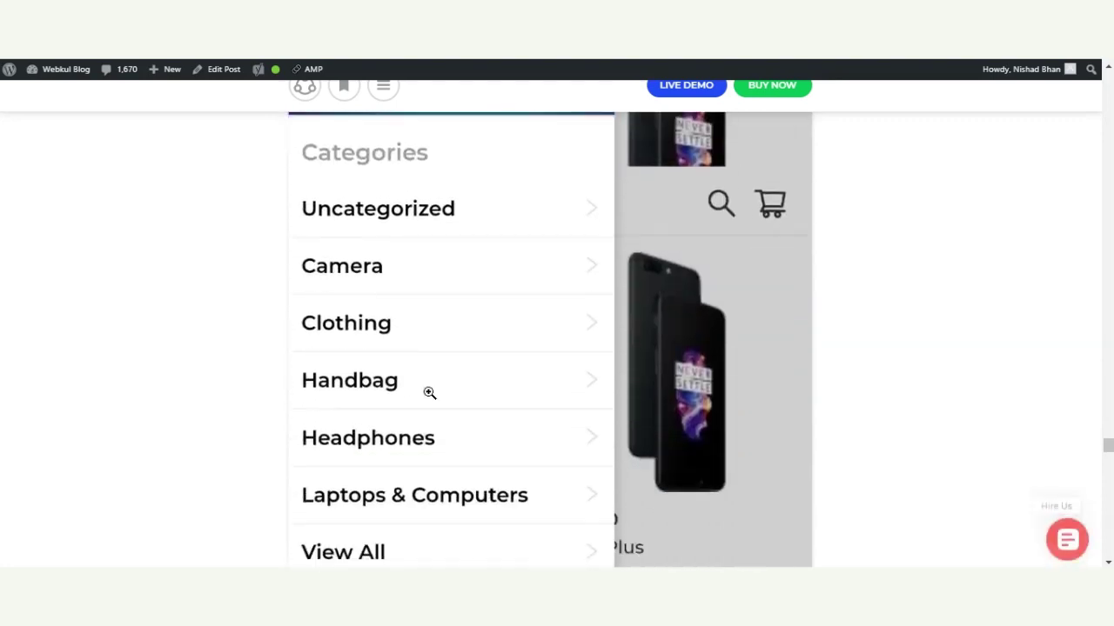
{"action": "scroll", "coordinate": [415, 429], "scroll_direction": "up", "scroll_amount": 4}
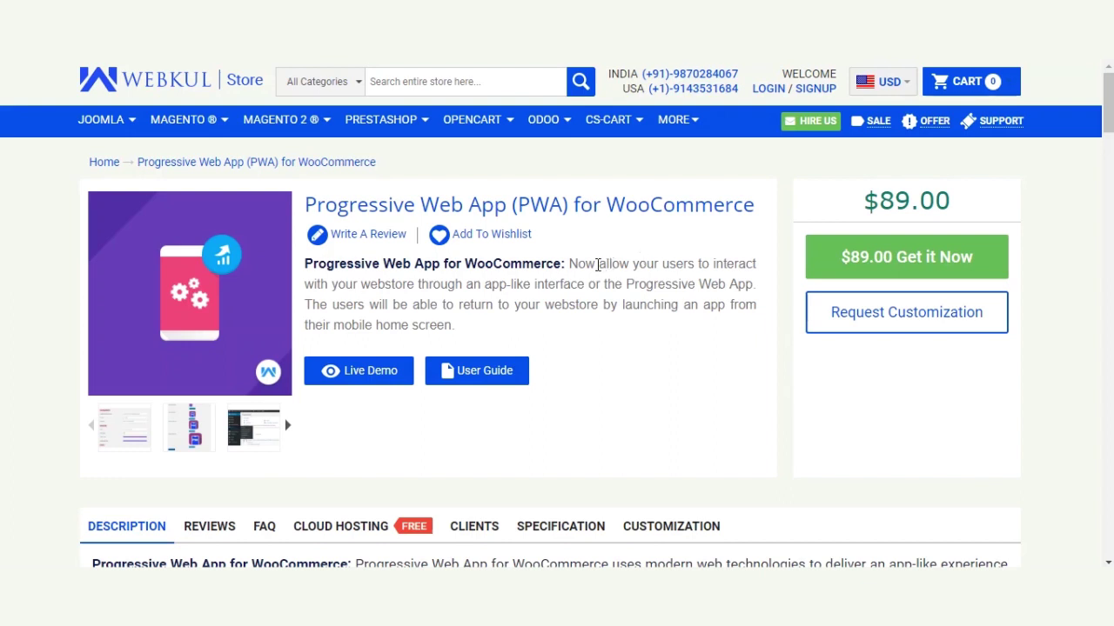
Step: On the Webkul Store page of Progressive Web App (PWA) for WooCommerce, highlight the short product description after the bold product name
{"action": "left_click", "coordinate": [568, 263]}
{"action": "left_click", "coordinate": [586, 329], "text": "shift"}
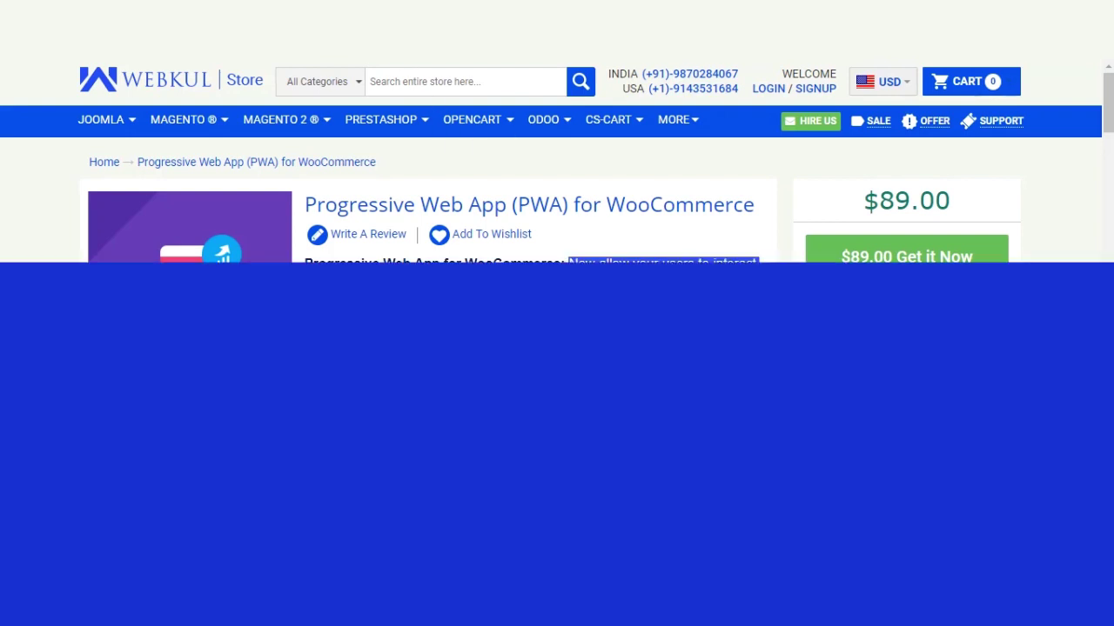